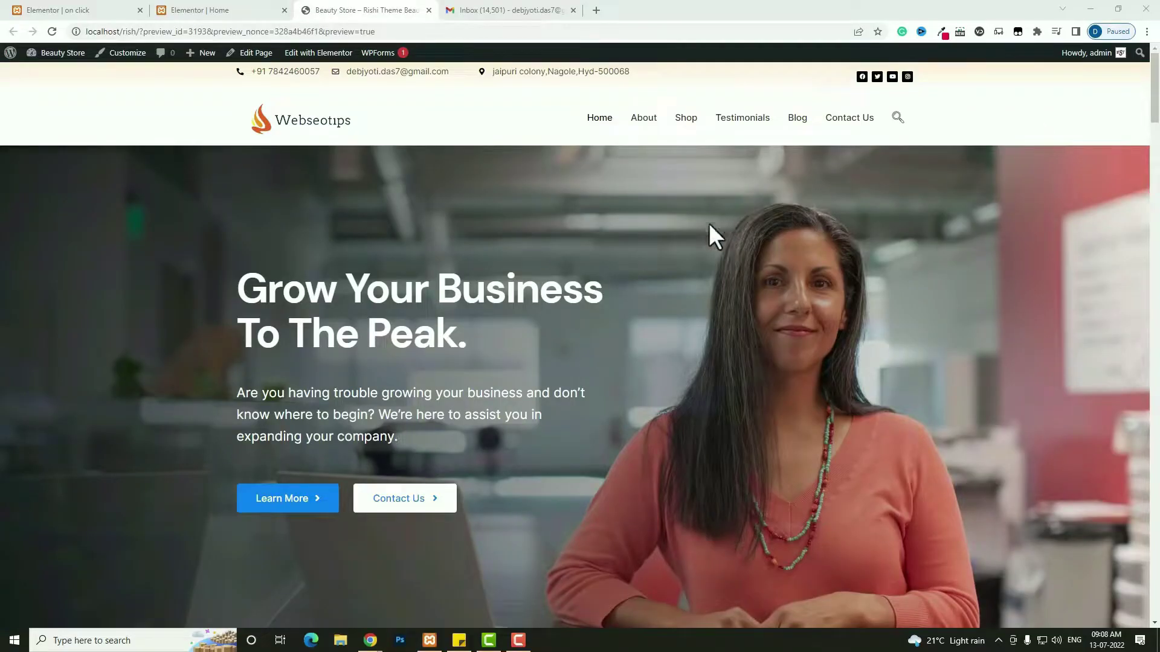
- Scroll to the About Us section and launch the WPForms popup from its Contact Us button
{"action": "scroll", "coordinate": [628, 371], "scroll_direction": "down", "scroll_amount": 10}
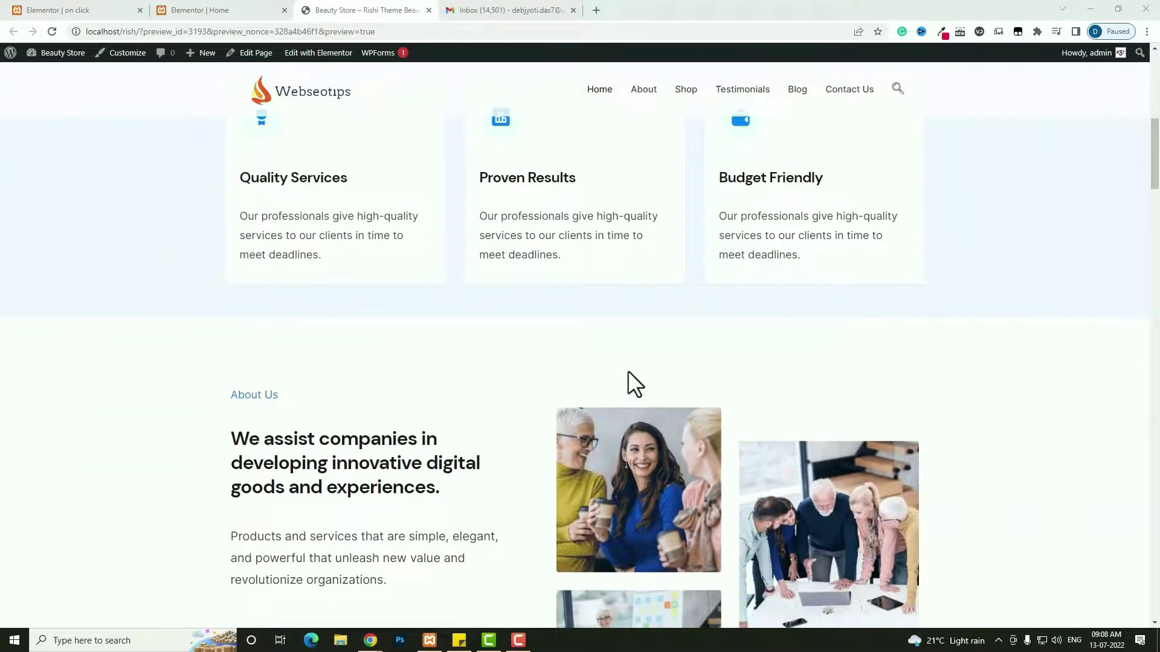
{"action": "scroll", "coordinate": [628, 370], "scroll_direction": "down", "scroll_amount": 1}
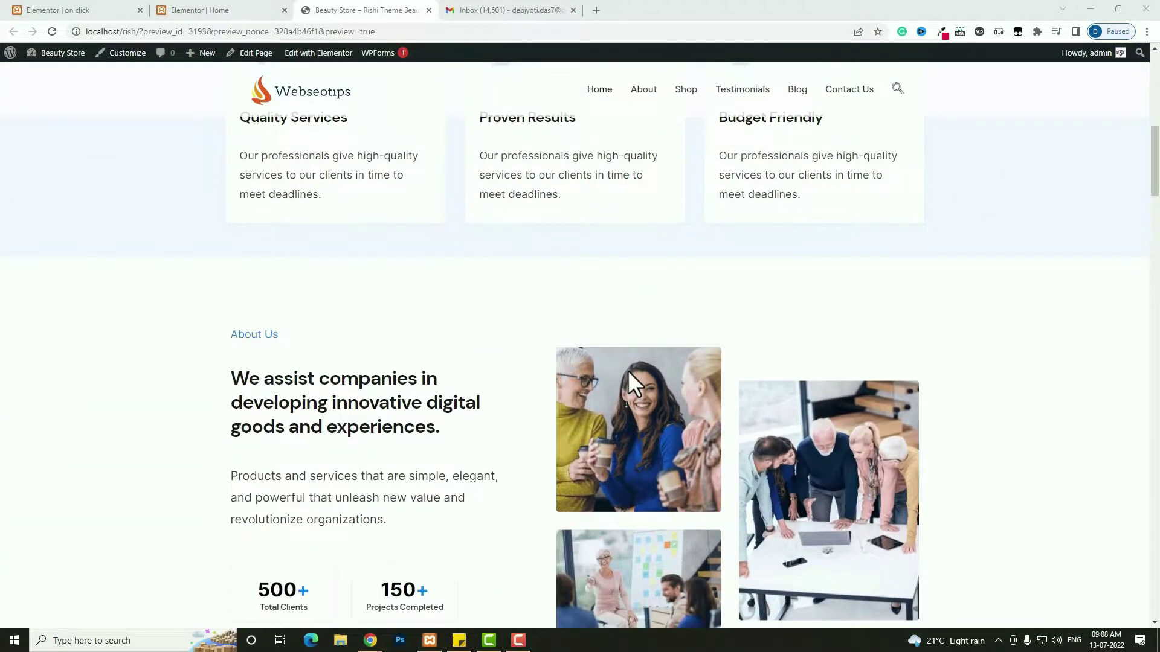
{"action": "scroll", "coordinate": [628, 371], "scroll_direction": "down", "scroll_amount": 3}
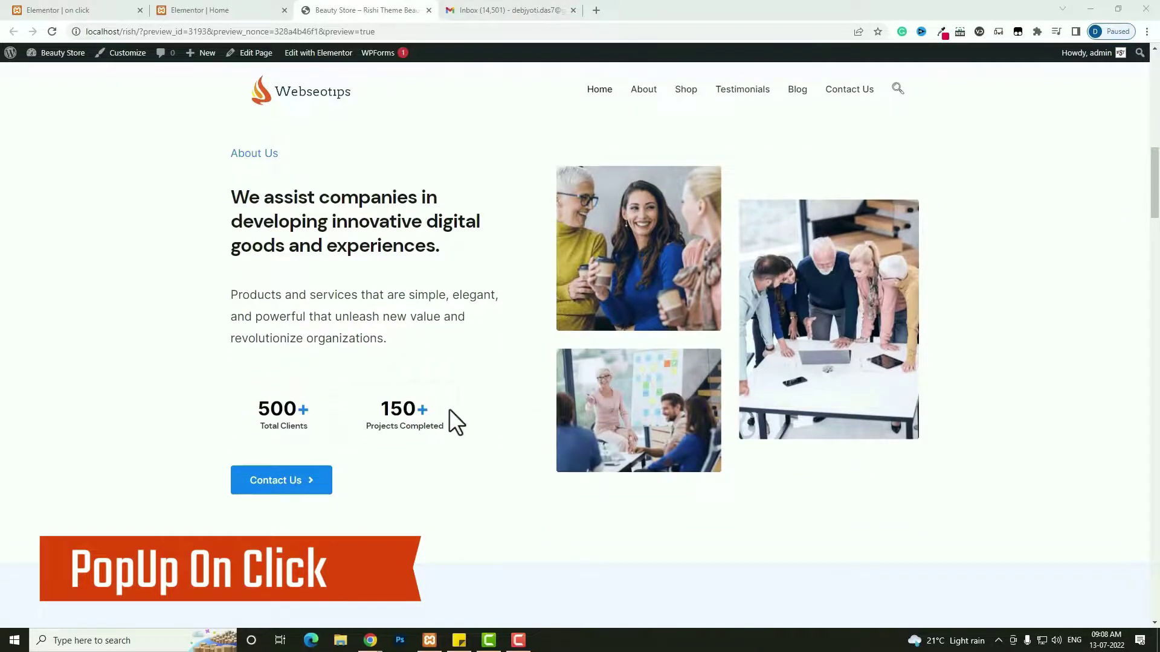
{"action": "left_click", "coordinate": [296, 479]}
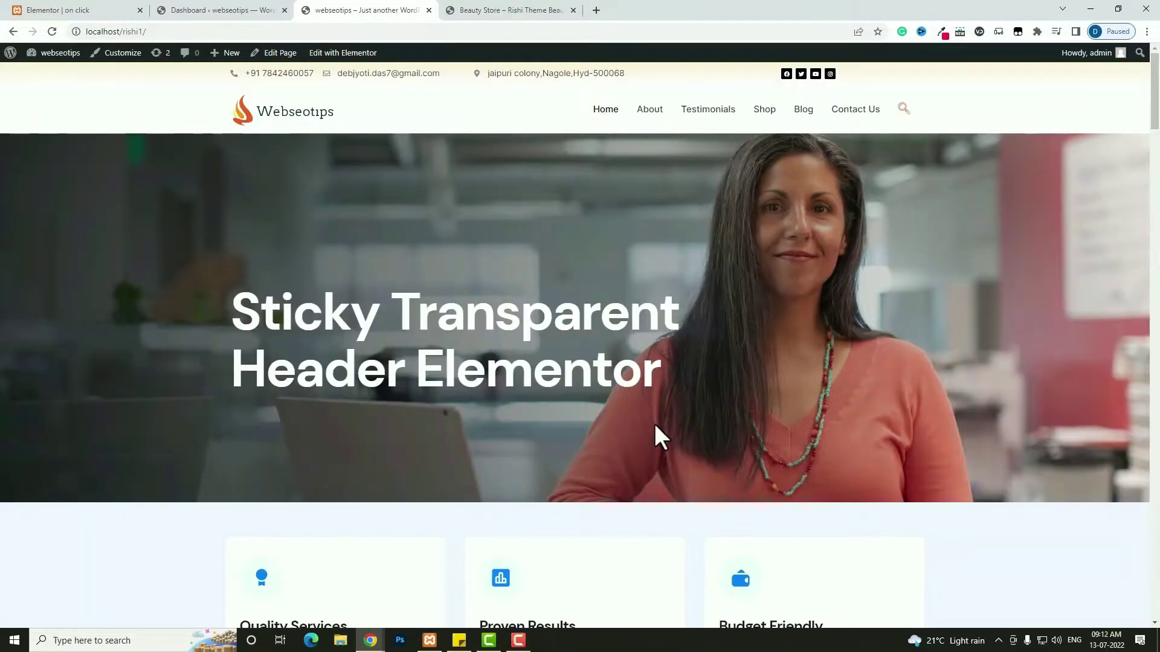
{"action": "scroll", "coordinate": [654, 424], "scroll_direction": "down", "scroll_amount": 10}
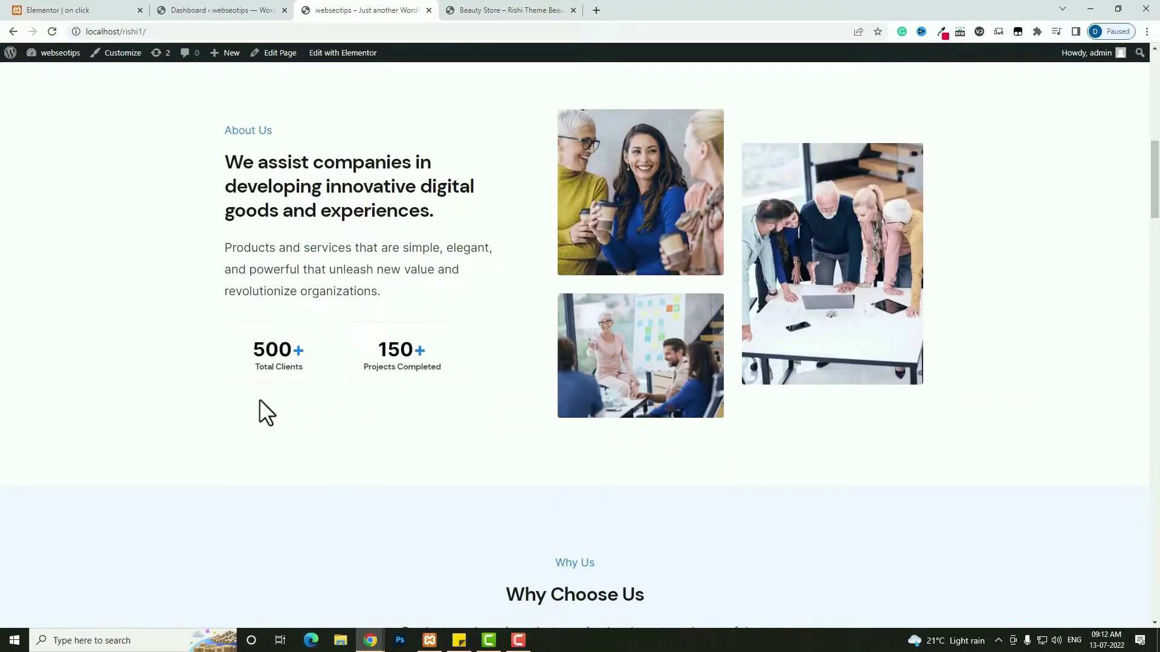
- Leave the live homepage and go to the webseotips WordPress dashboard
{"action": "double_click", "coordinate": [252, 401]}
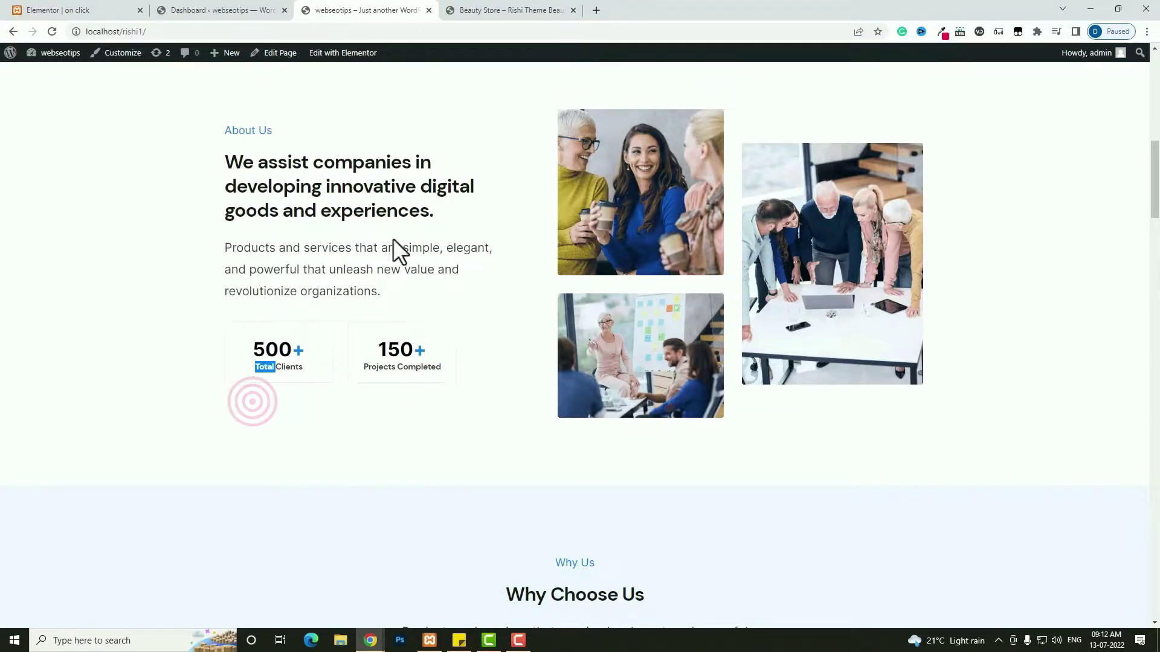
{"action": "left_click", "coordinate": [51, 76]}
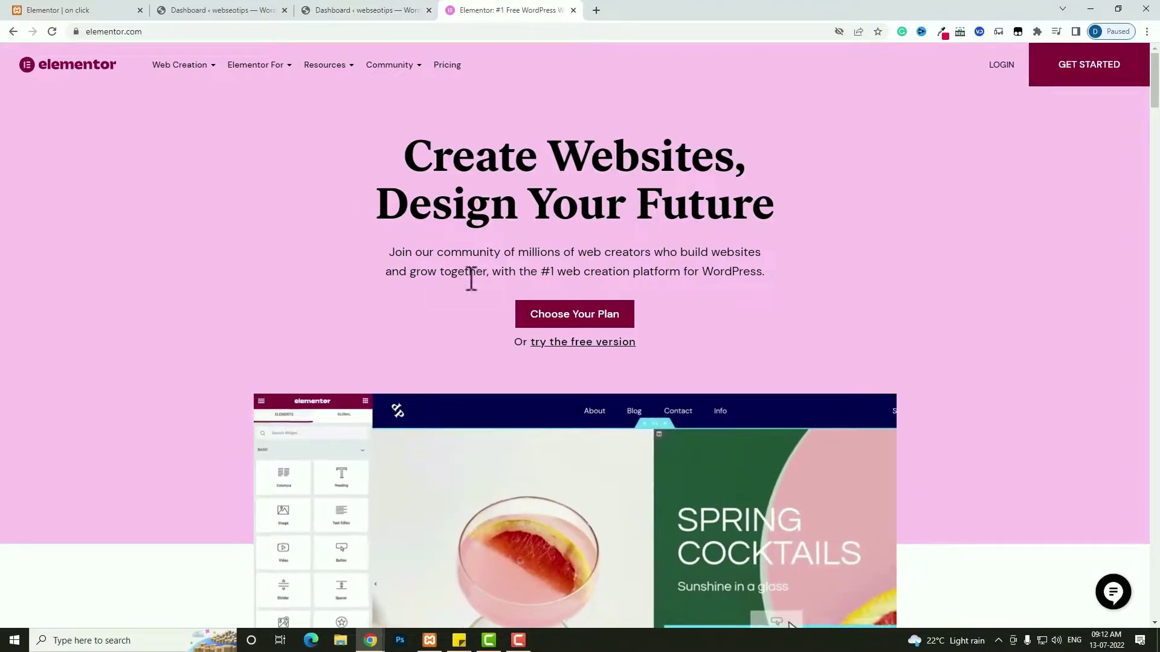
- View Elementor's Website Builder plan prices (USD 49 to 999 yearly), then return to the dashboard tab
{"action": "left_click", "coordinate": [456, 66]}
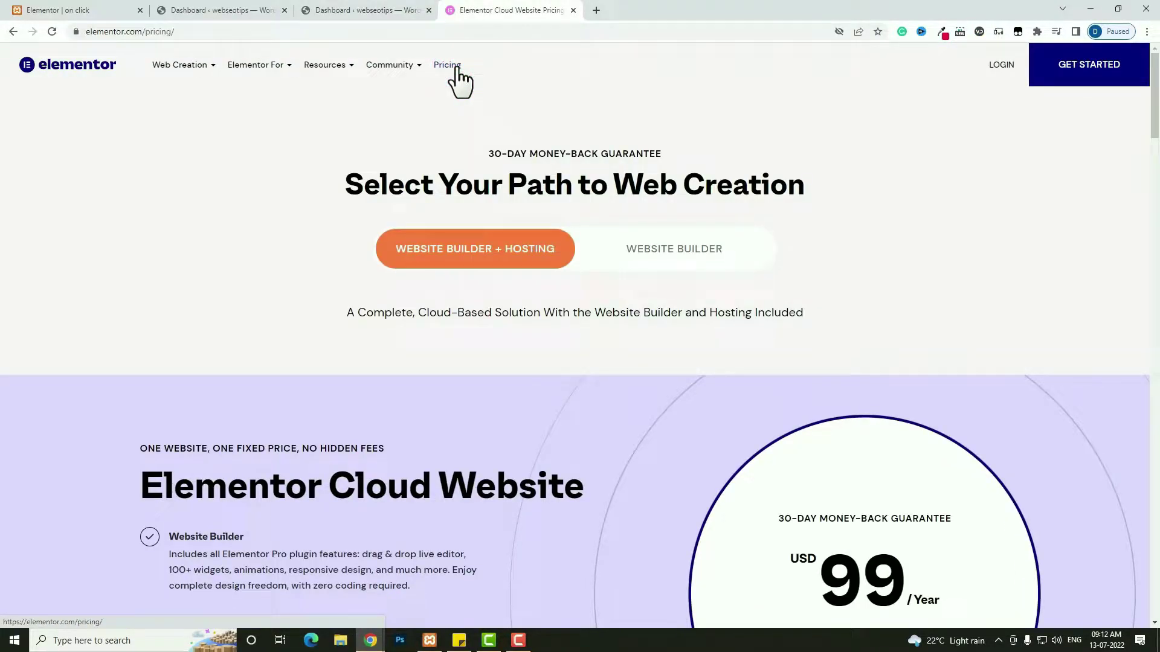
{"action": "mouse_move", "coordinate": [389, 65]}
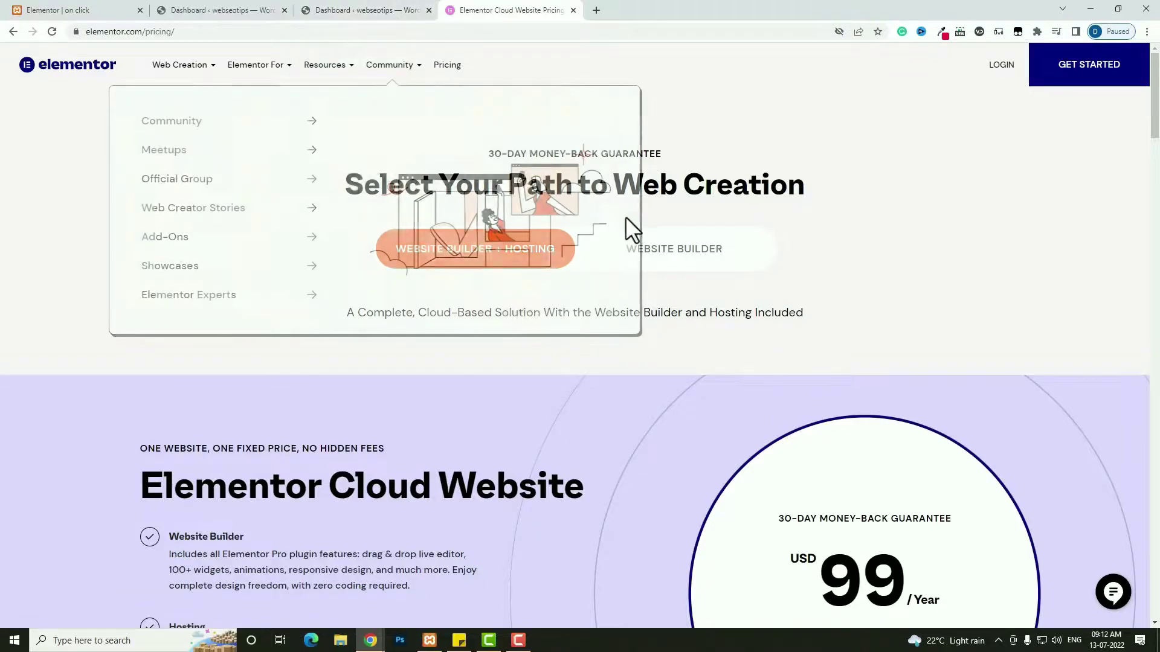
{"action": "left_click", "coordinate": [681, 253]}
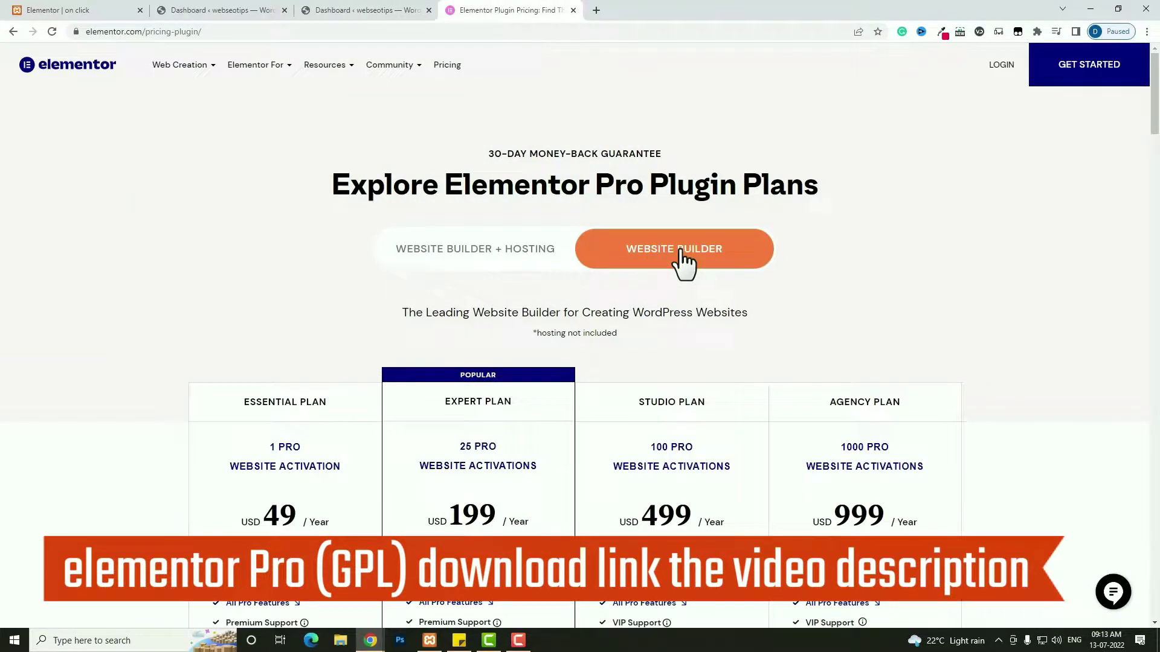
{"action": "scroll", "coordinate": [683, 260], "scroll_direction": "down", "scroll_amount": 2}
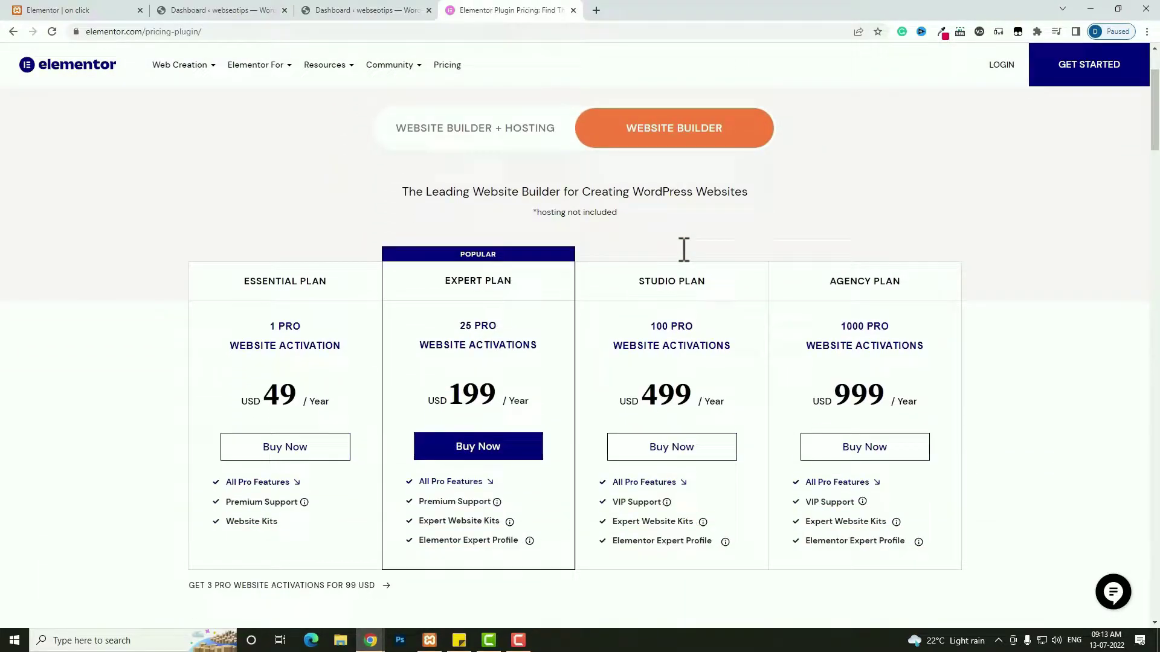
{"action": "key", "text": "ctrl+shift+Tab"}
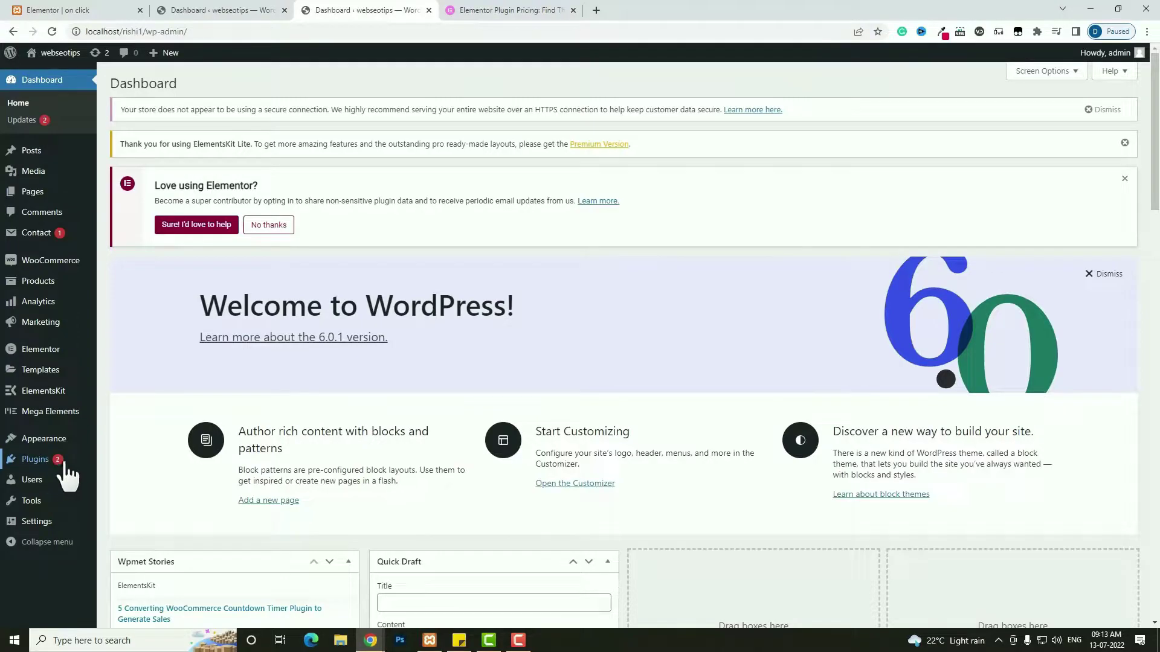
- Upload and install elementor-pro-by-webseotips.zip from Plugins > Add New, then activate it
{"action": "mouse_move", "coordinate": [35, 470]}
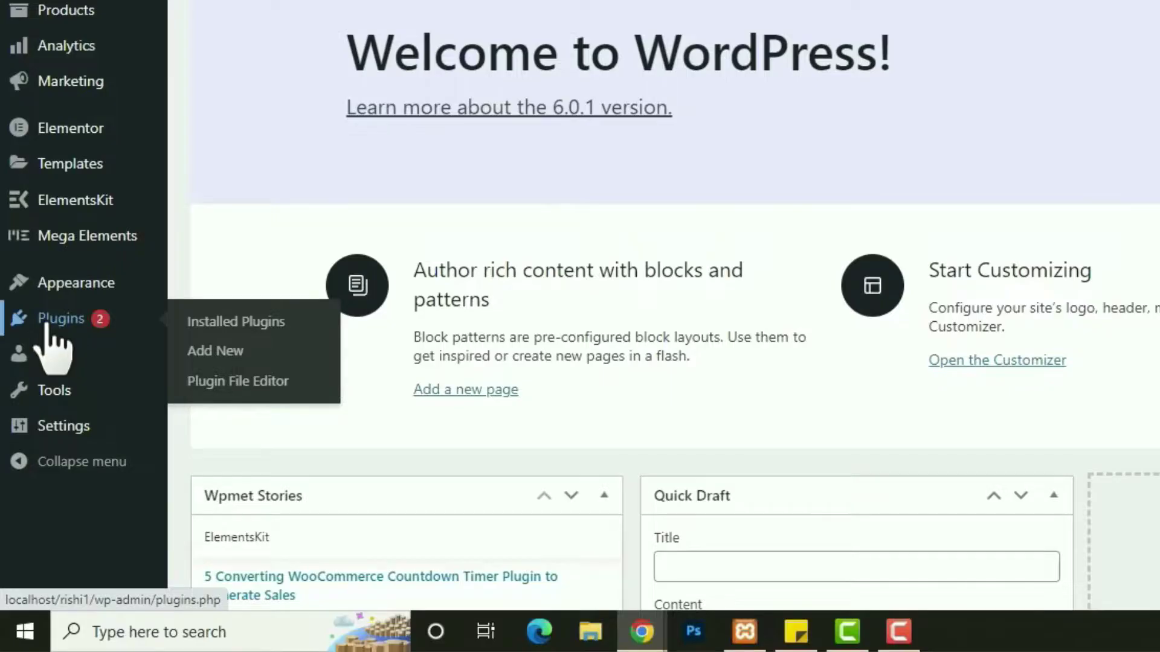
{"action": "left_click", "coordinate": [230, 351]}
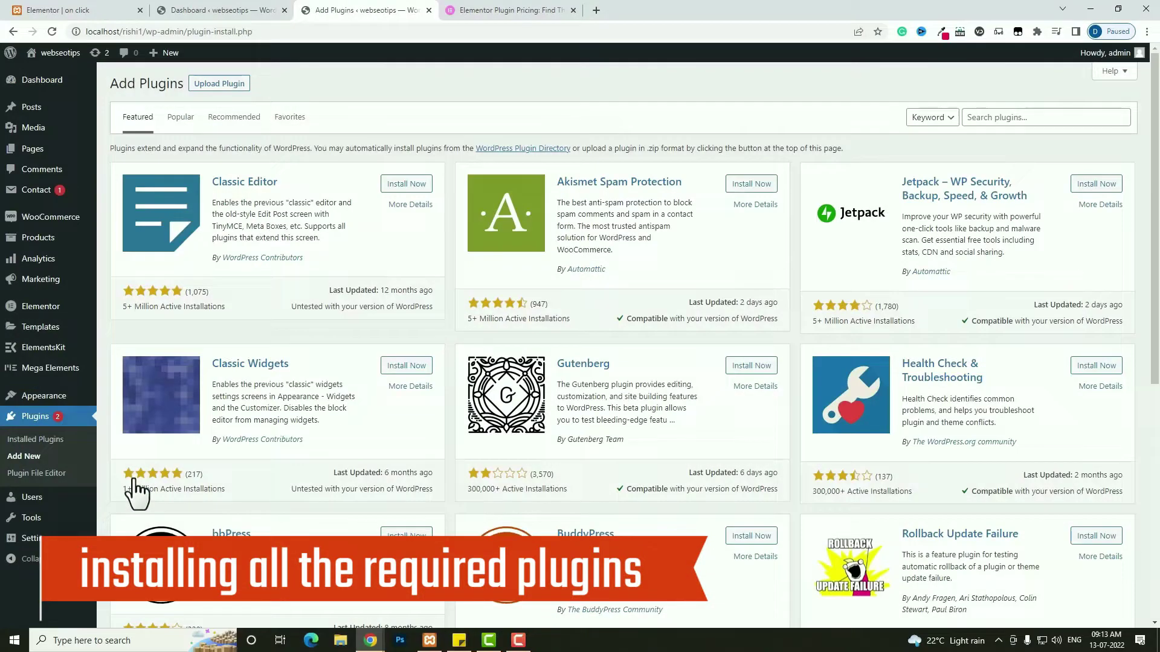
{"action": "left_click", "coordinate": [227, 84]}
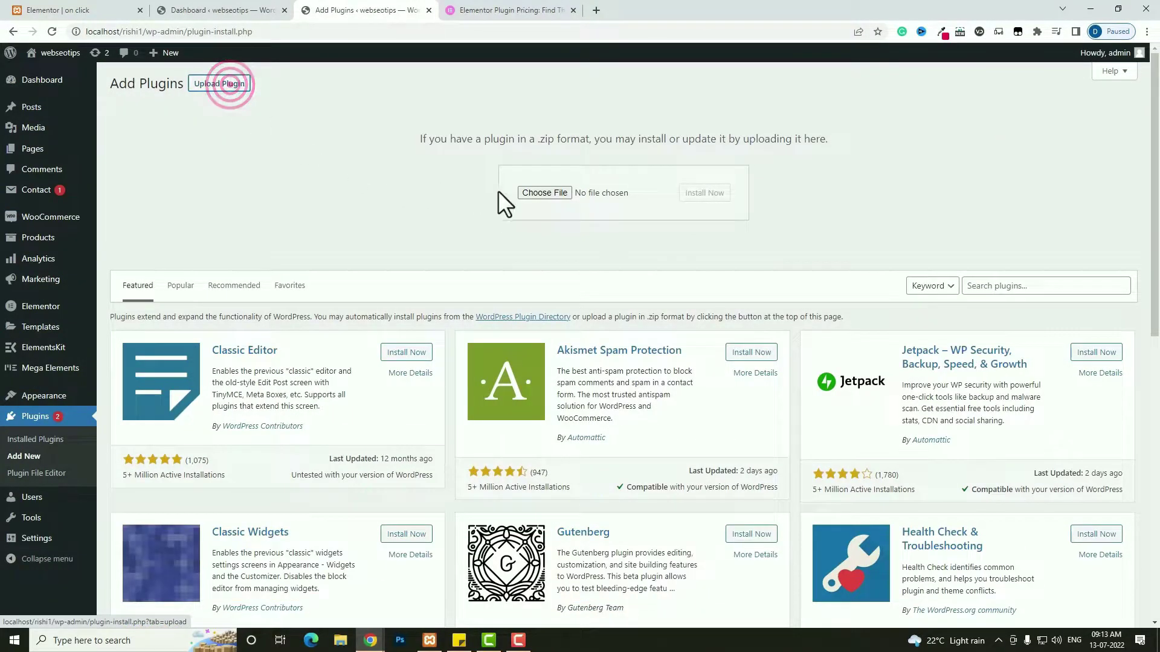
{"action": "left_click", "coordinate": [542, 193]}
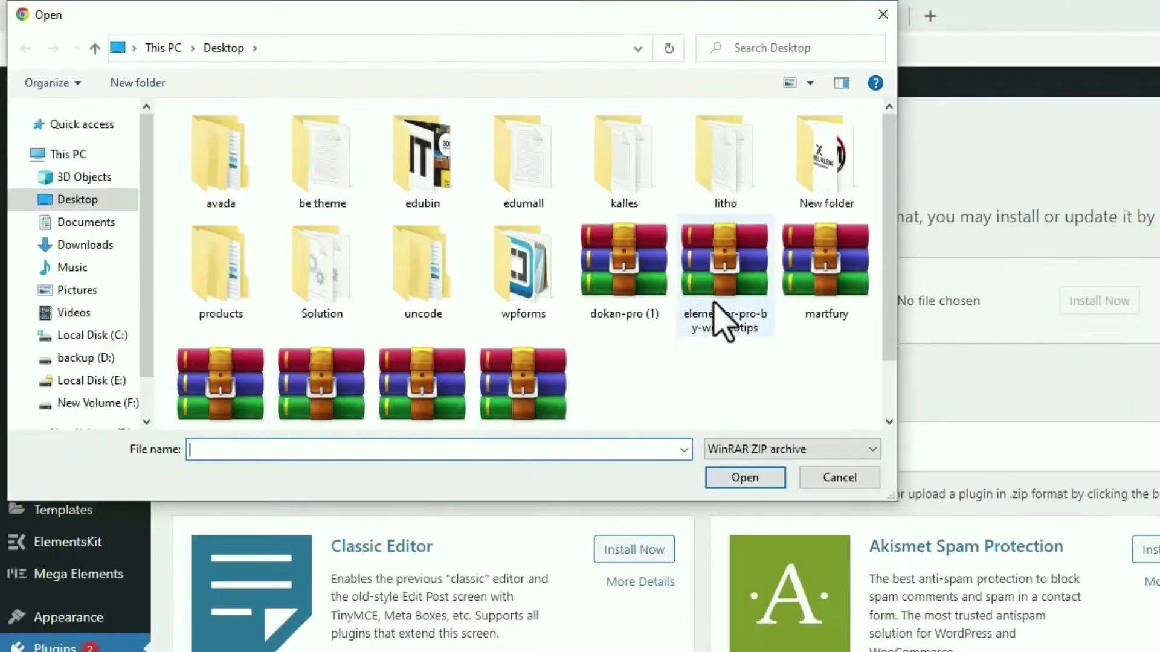
{"action": "left_click", "coordinate": [463, 188]}
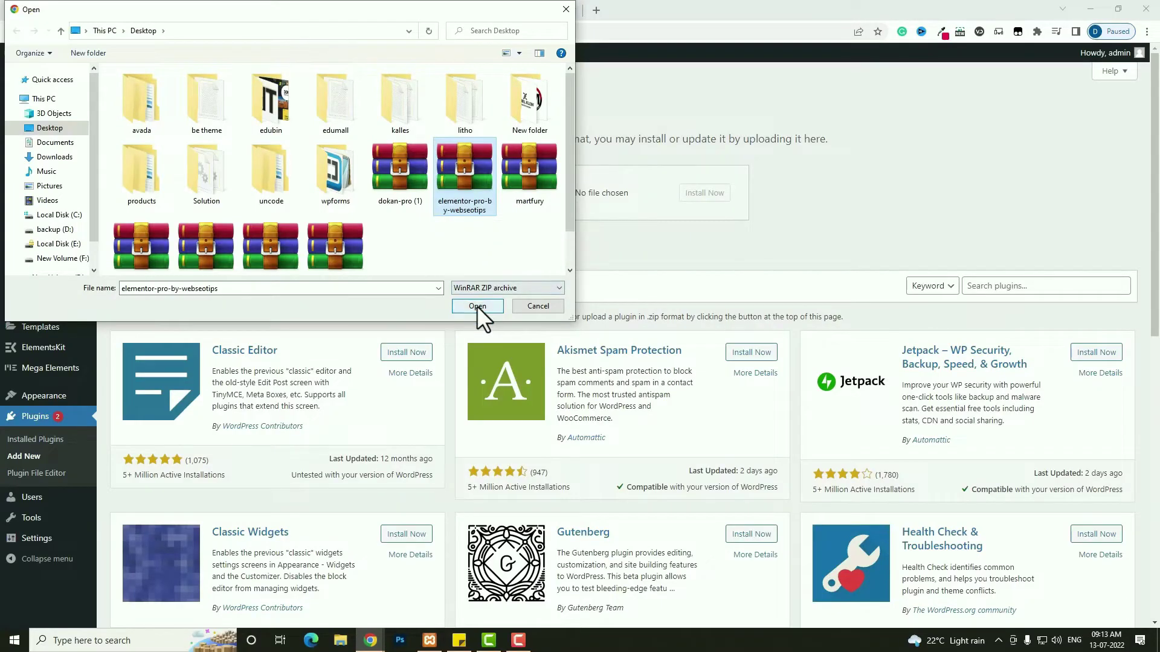
{"action": "left_click", "coordinate": [746, 479]}
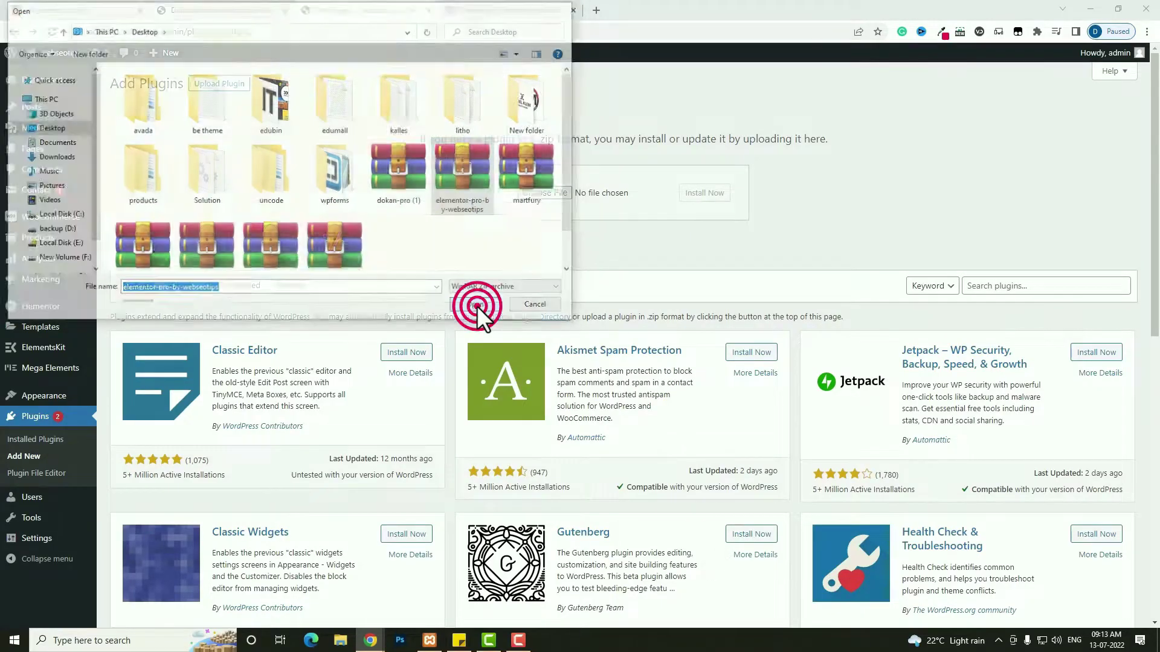
{"action": "left_click", "coordinate": [711, 199]}
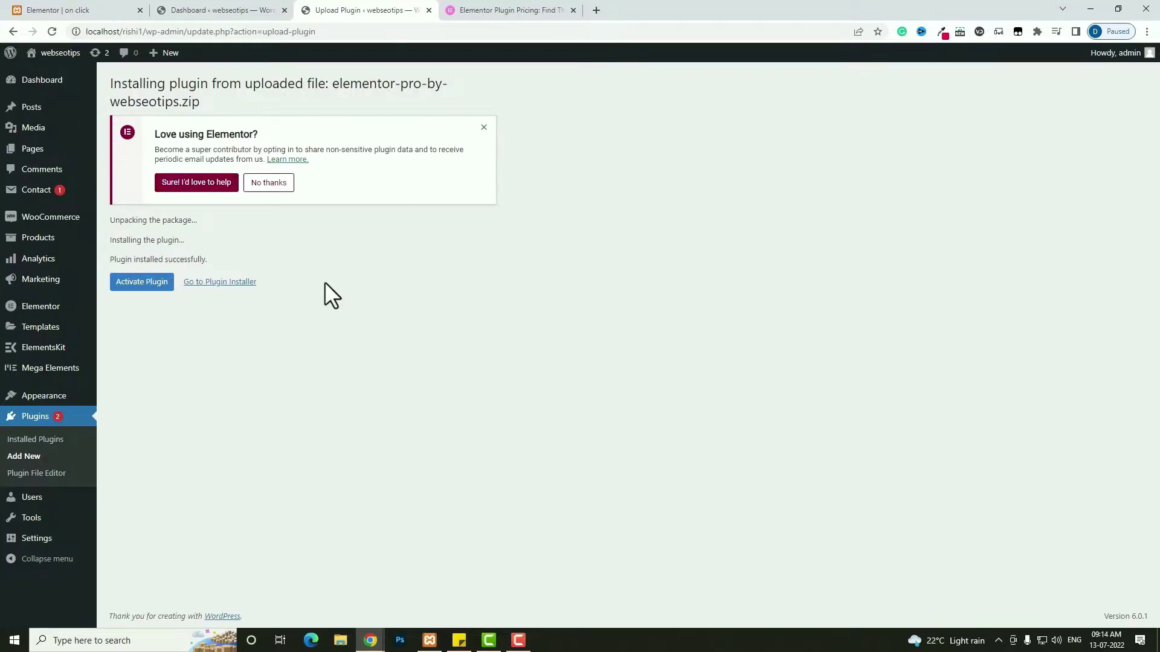
{"action": "left_click", "coordinate": [146, 288]}
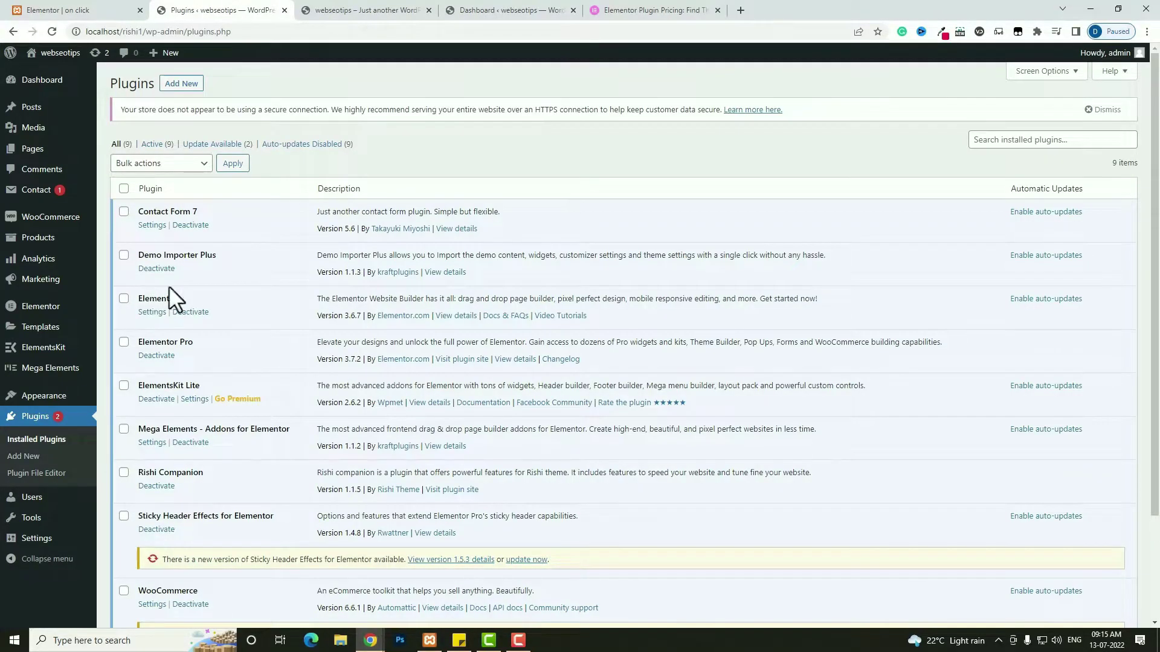
- Search the plugin directory for 'wp form', then install and activate WPForms
{"action": "left_click", "coordinate": [183, 84]}
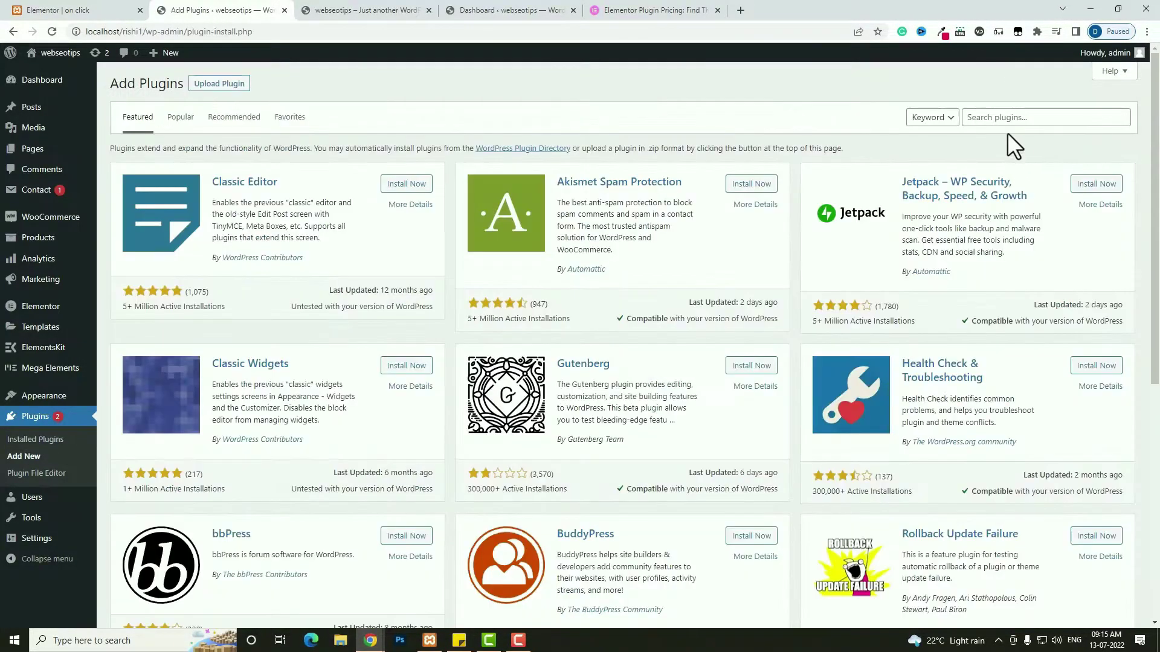
{"action": "left_click", "coordinate": [1008, 117]}
{"action": "type", "text": "w"}
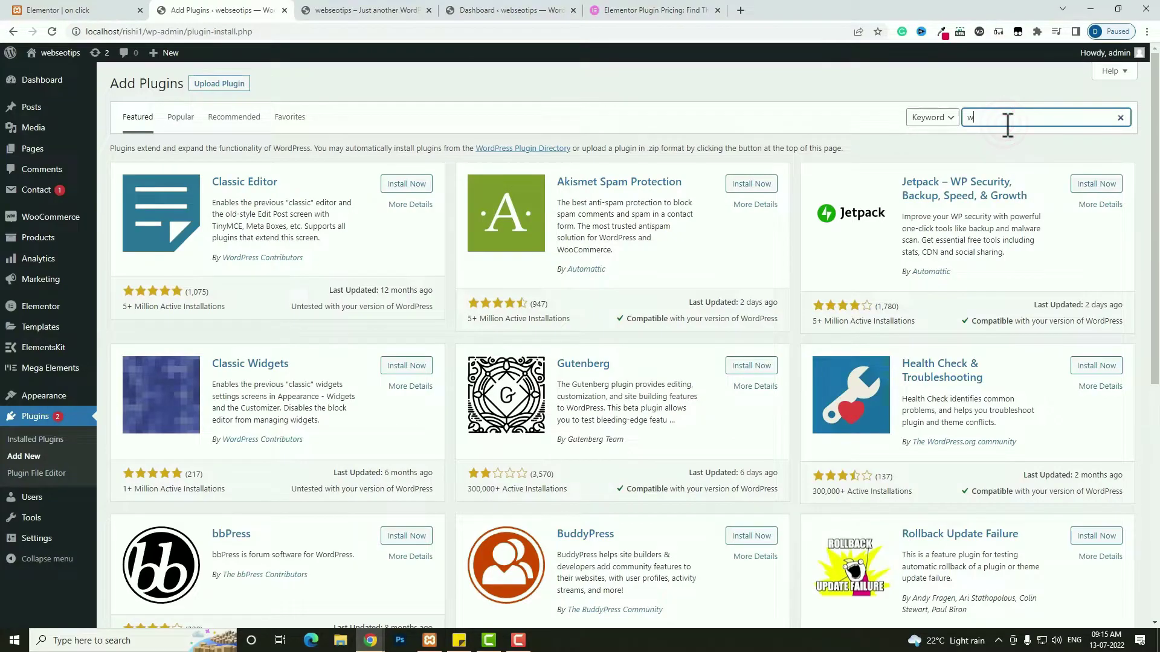
{"action": "type", "text": "p form"}
{"action": "left_click", "coordinate": [753, 188]}
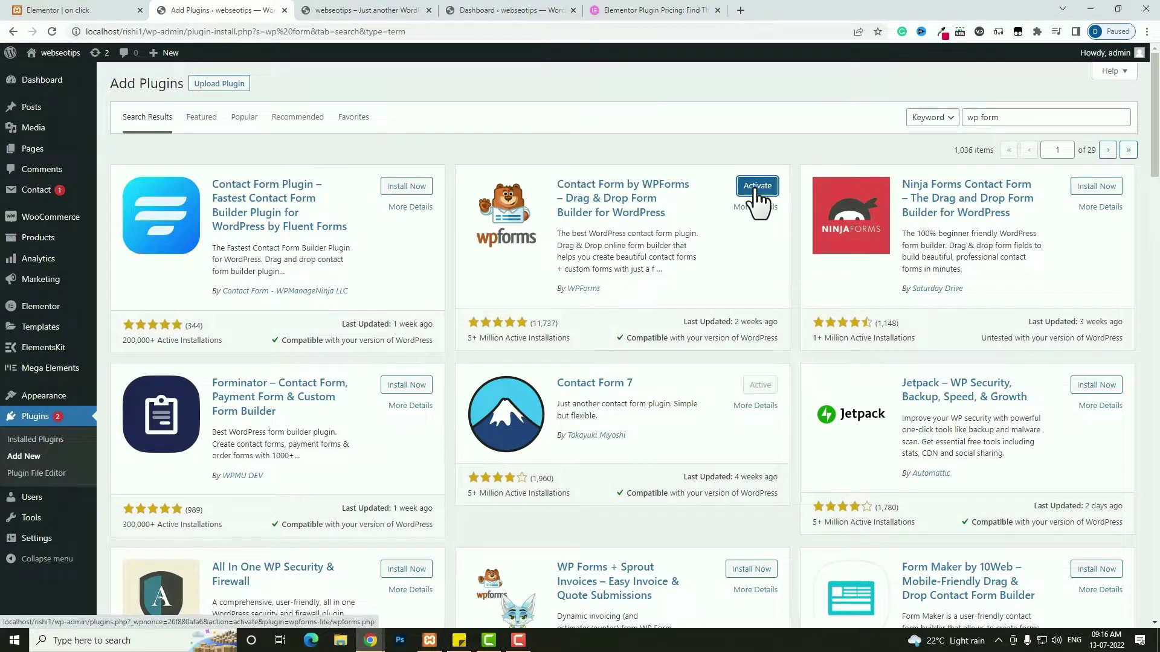
{"action": "left_click", "coordinate": [755, 189]}
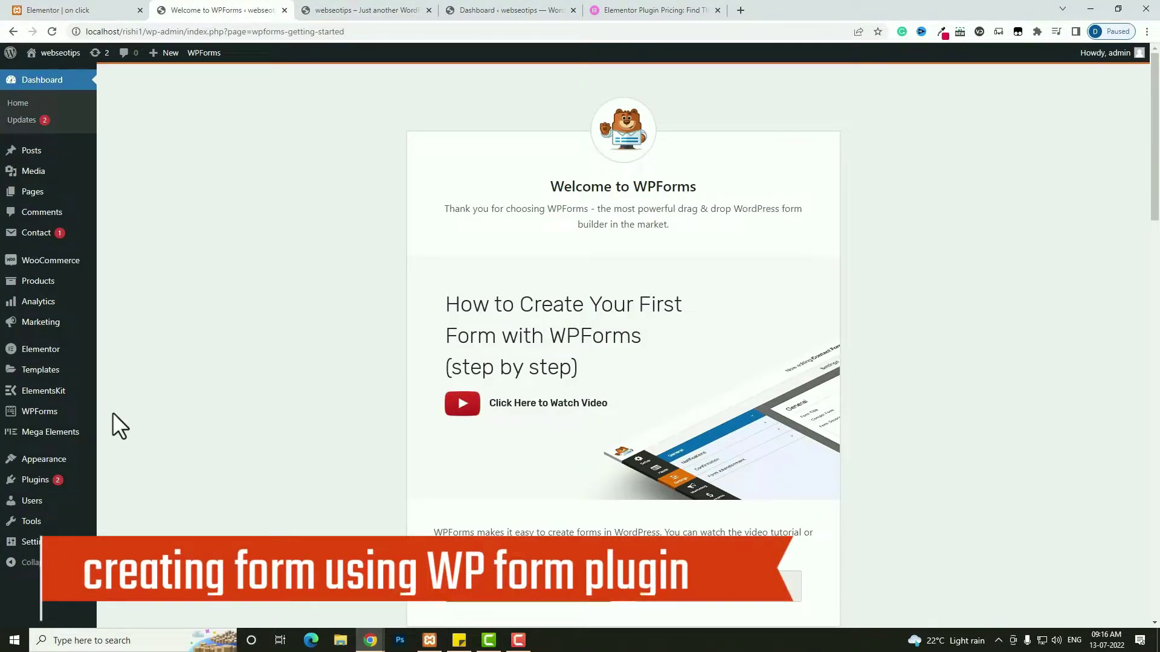
- Add a new WPForms form and name it 'contact form'
{"action": "left_click", "coordinate": [42, 412]}
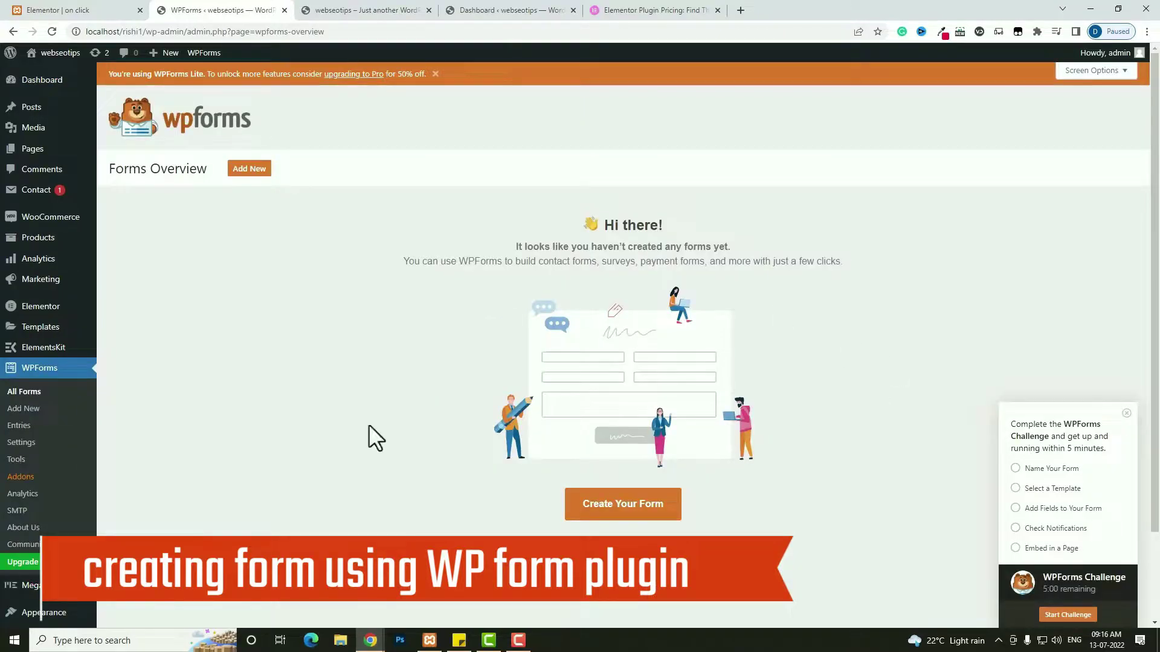
{"action": "left_click", "coordinate": [252, 171]}
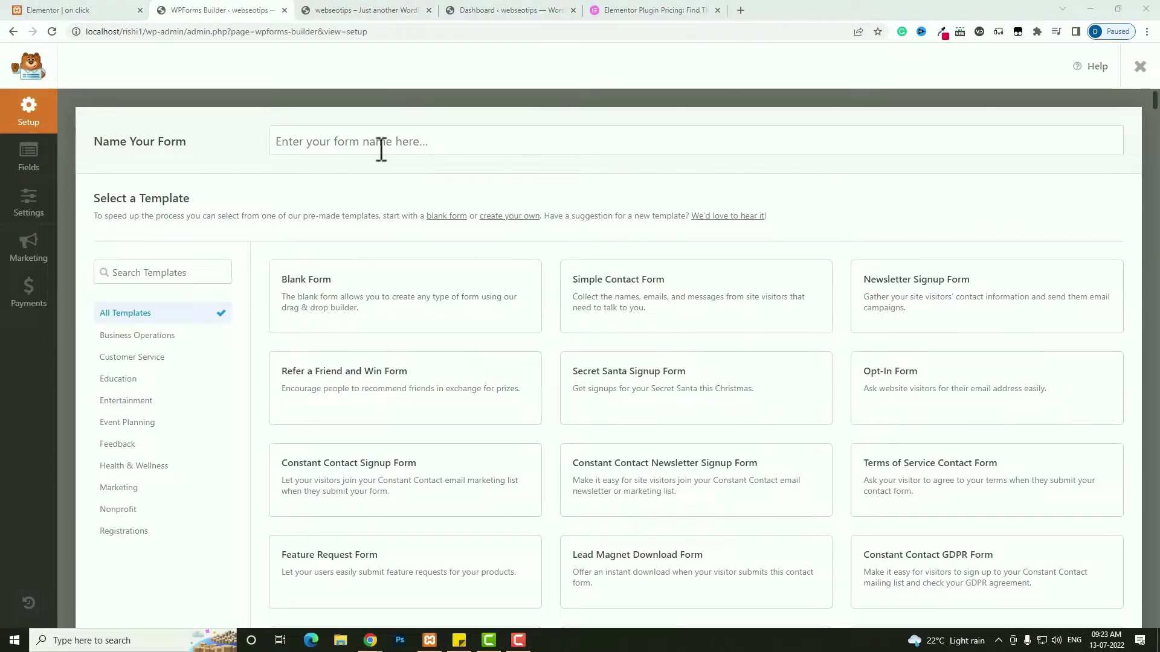
{"action": "left_click", "coordinate": [379, 146]}
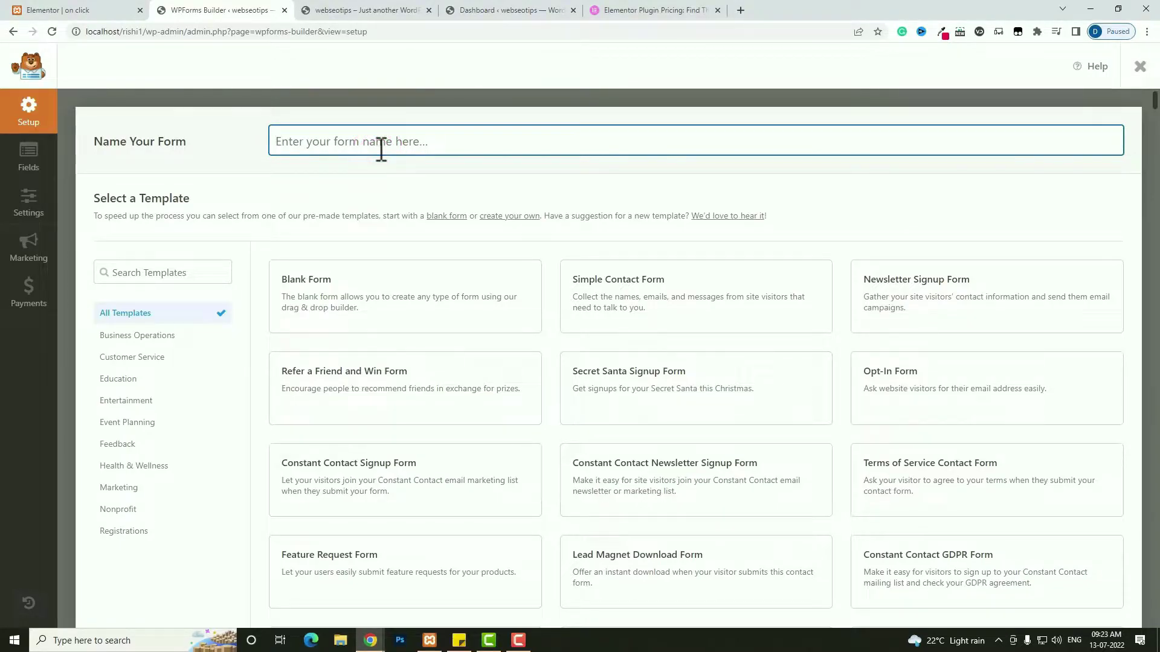
{"action": "type", "text": "contact form"}
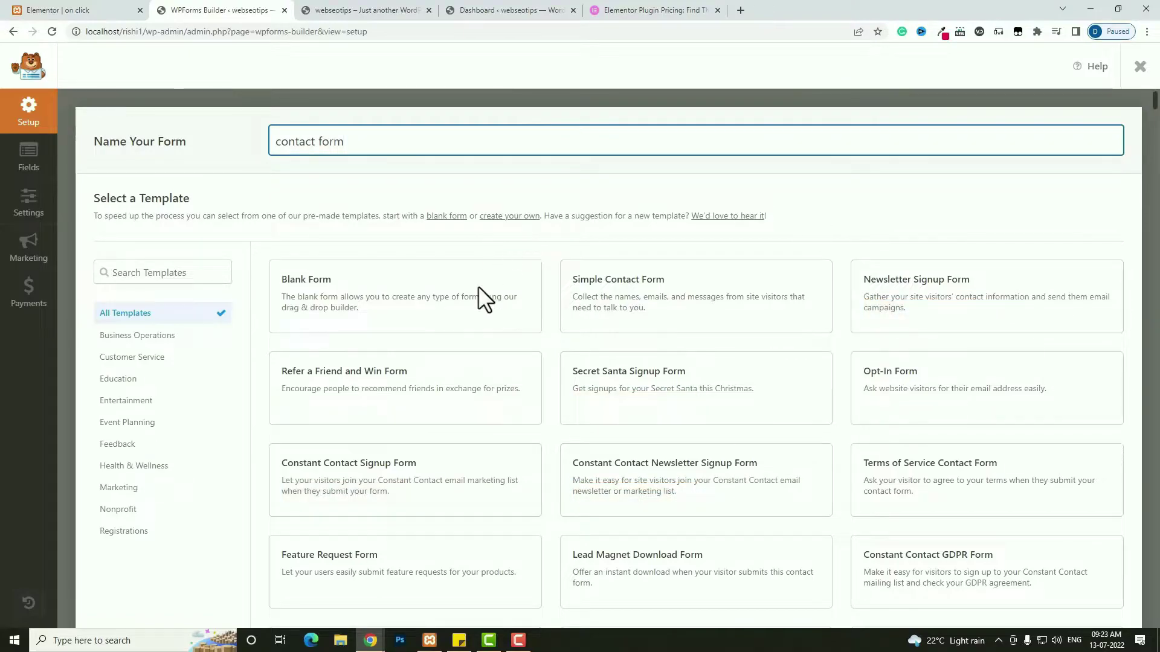
{"action": "mouse_move", "coordinate": [629, 259]}
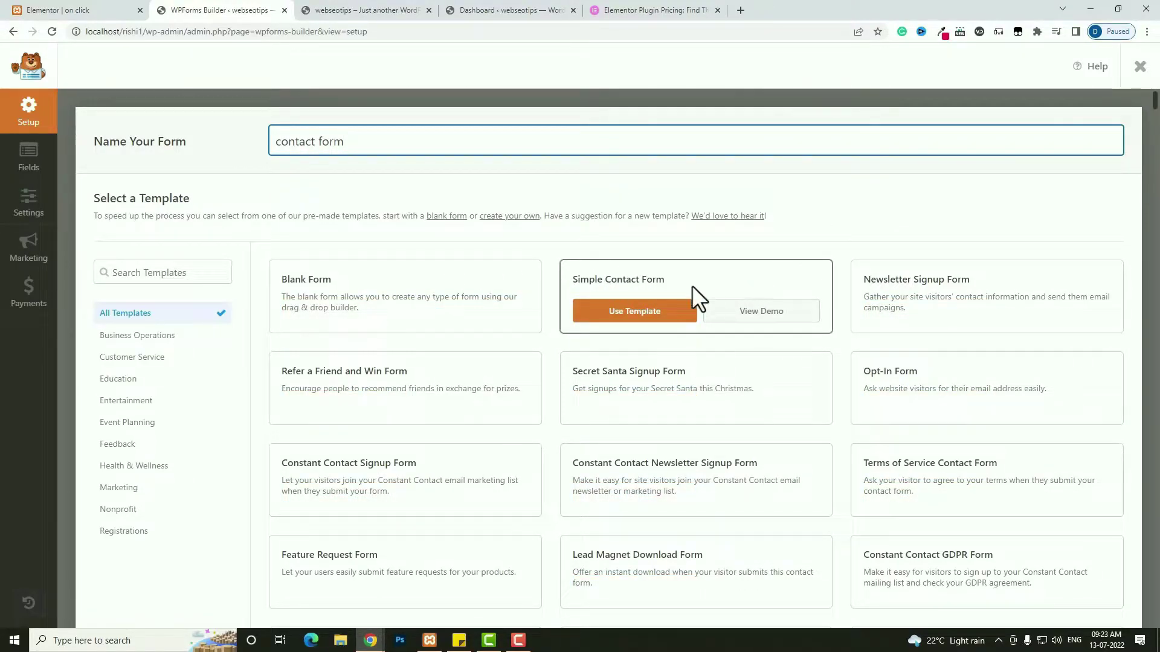
- Use the Simple Contact Form template, make Name Large, and hide its label and sublabels
{"action": "left_click", "coordinate": [654, 314]}
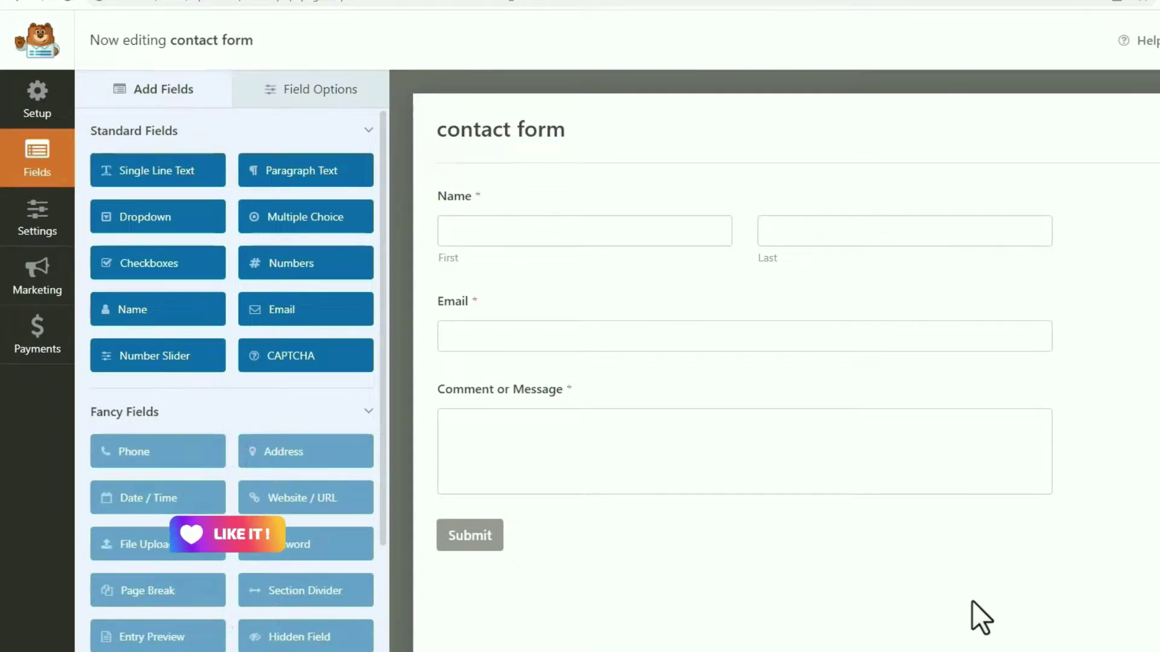
{"action": "left_click", "coordinate": [648, 240]}
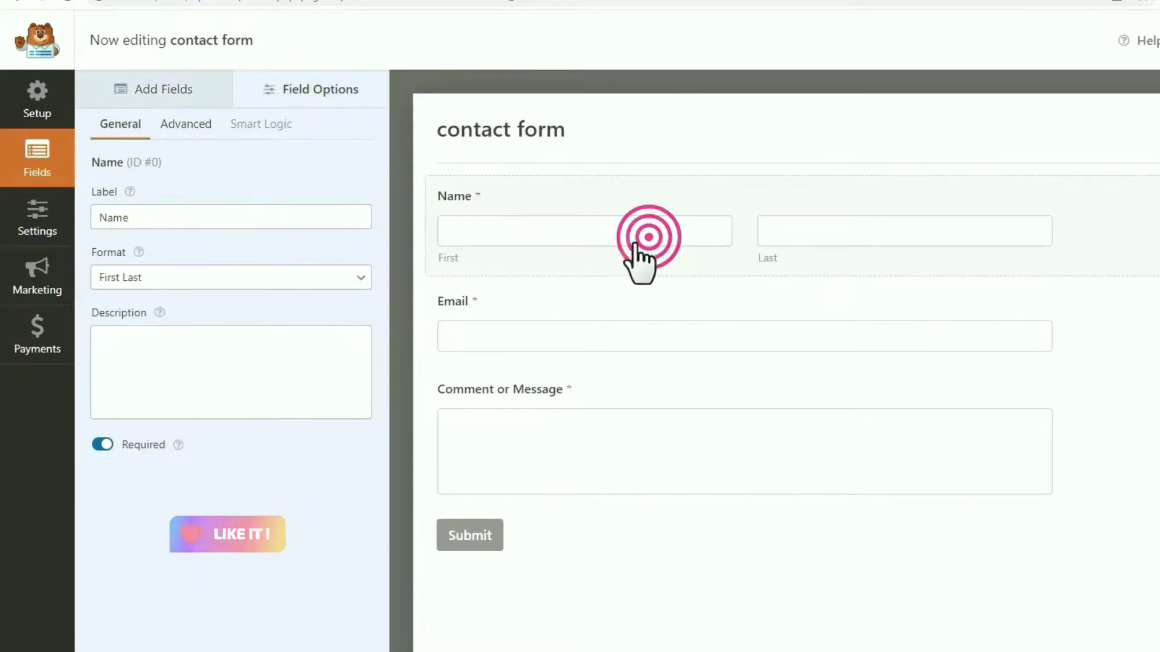
{"action": "left_click", "coordinate": [191, 124]}
{"action": "left_click", "coordinate": [232, 215]}
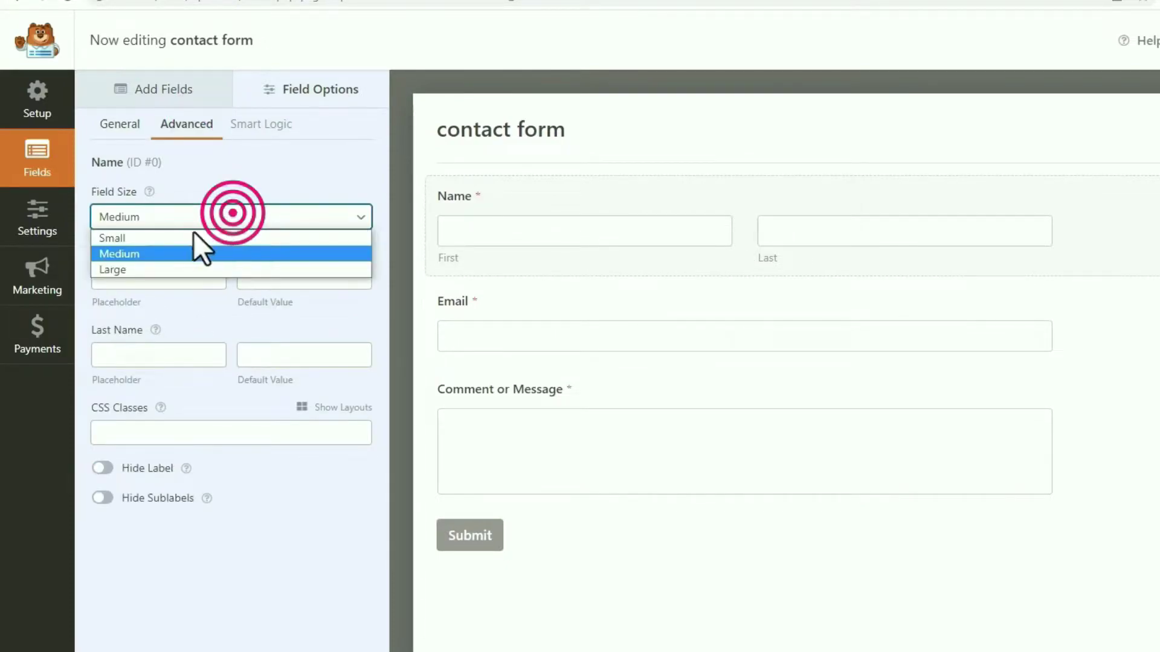
{"action": "left_click", "coordinate": [133, 269]}
{"action": "left_click", "coordinate": [100, 468]}
{"action": "left_click", "coordinate": [99, 498]}
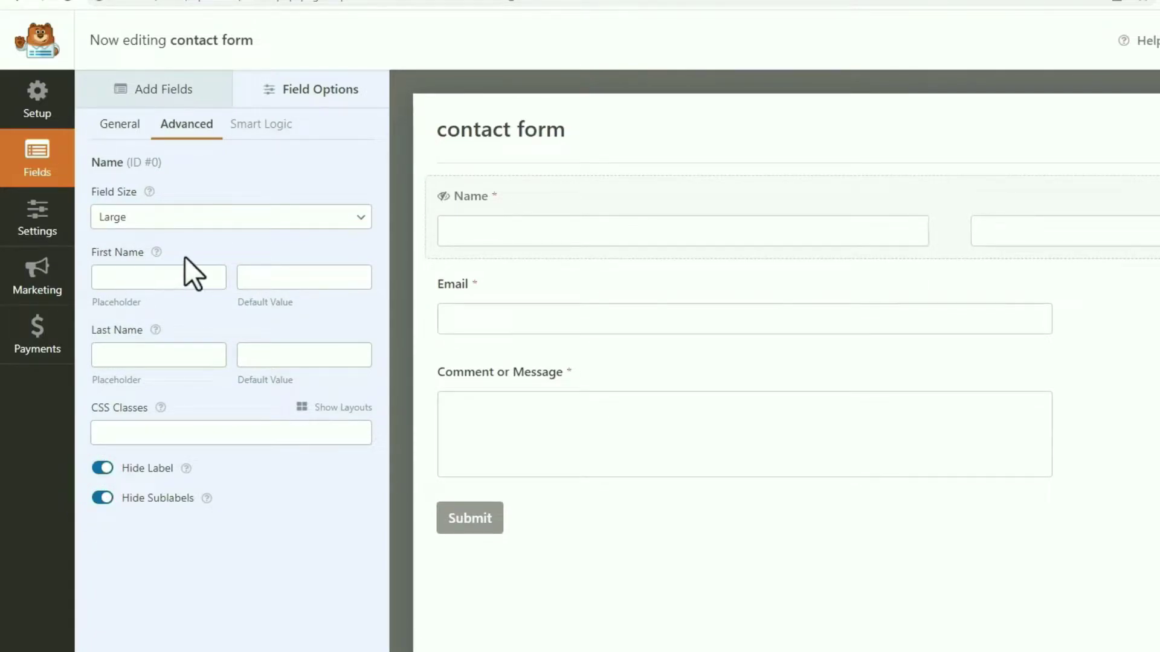
- Give the Name sub-fields the placeholders 'First Name' and 'Last Name'
{"action": "left_click", "coordinate": [145, 275]}
{"action": "type", "text": "First Name"}
{"action": "left_click", "coordinate": [135, 355]}
{"action": "type", "text": "Last Name"}
- Make the Email field Large with placeholder 'Enter Your Email Id'
{"action": "left_click", "coordinate": [518, 285]}
{"action": "left_click", "coordinate": [186, 128]}
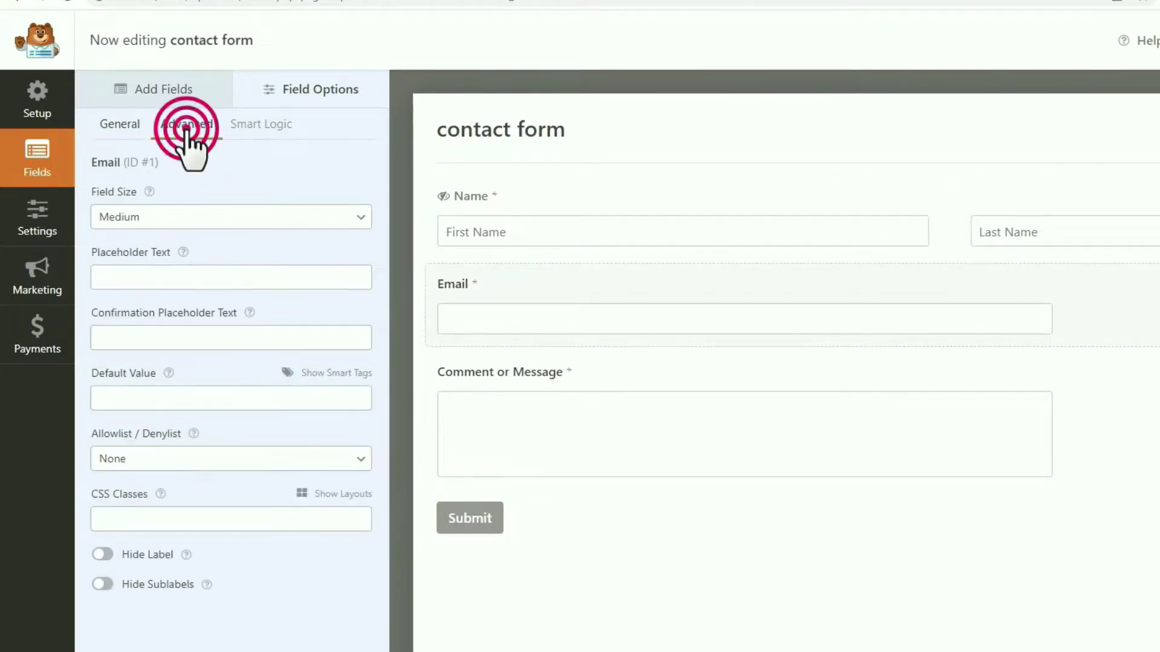
{"action": "left_click", "coordinate": [204, 219]}
{"action": "left_click", "coordinate": [139, 269]}
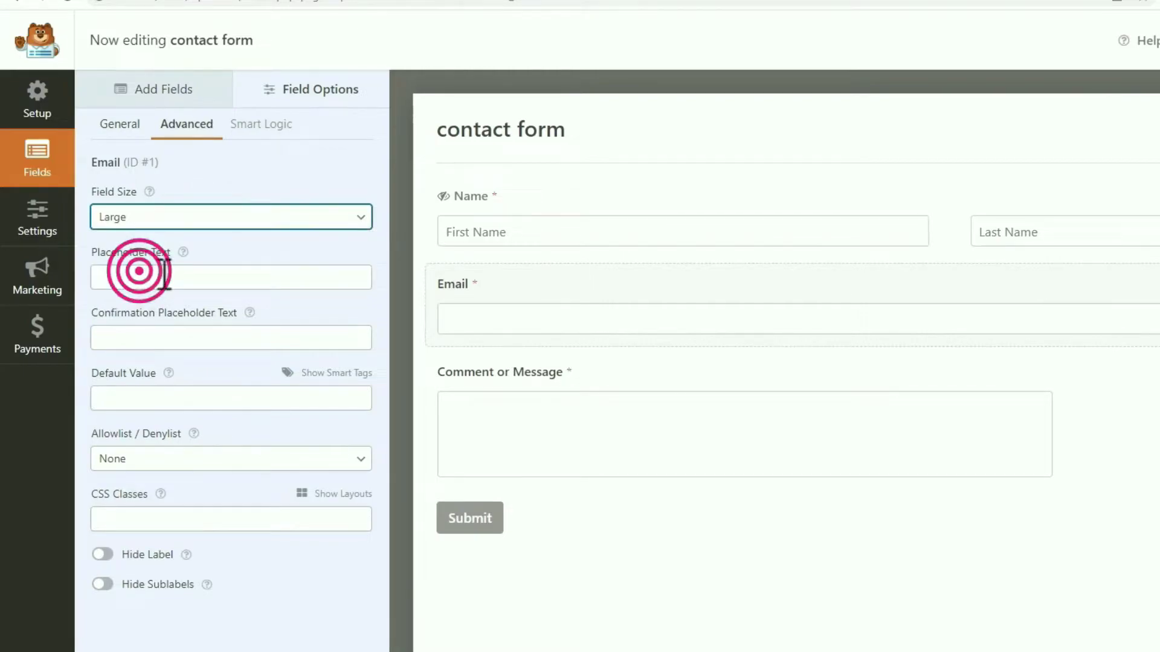
{"action": "left_click", "coordinate": [150, 274]}
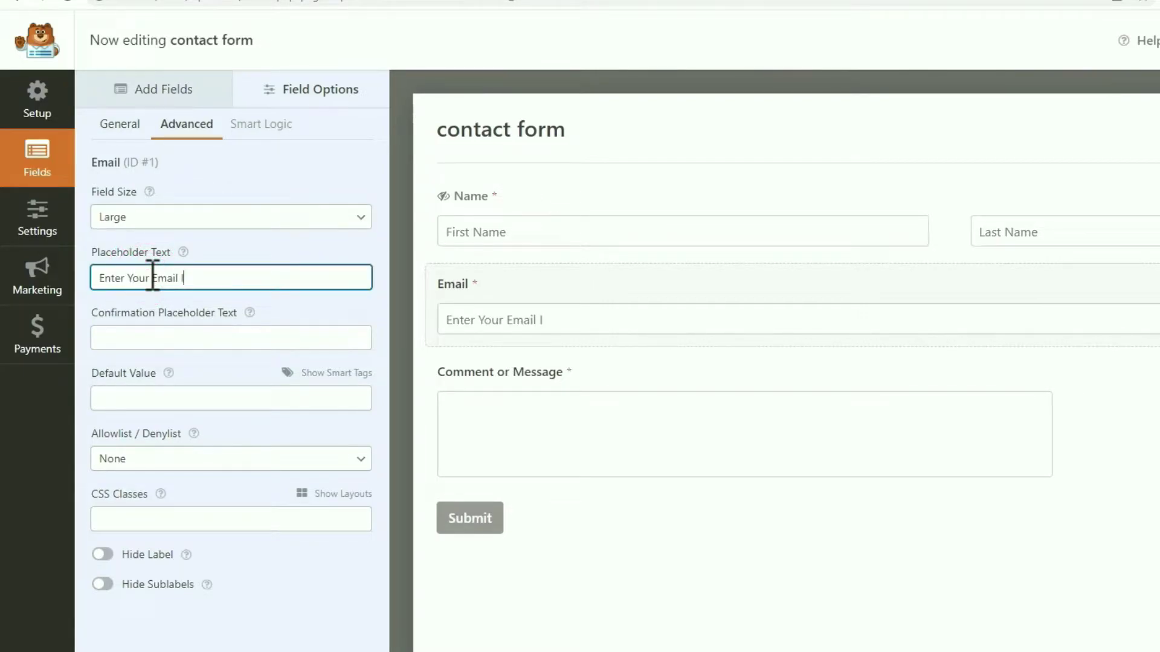
{"action": "type", "text": "d"}
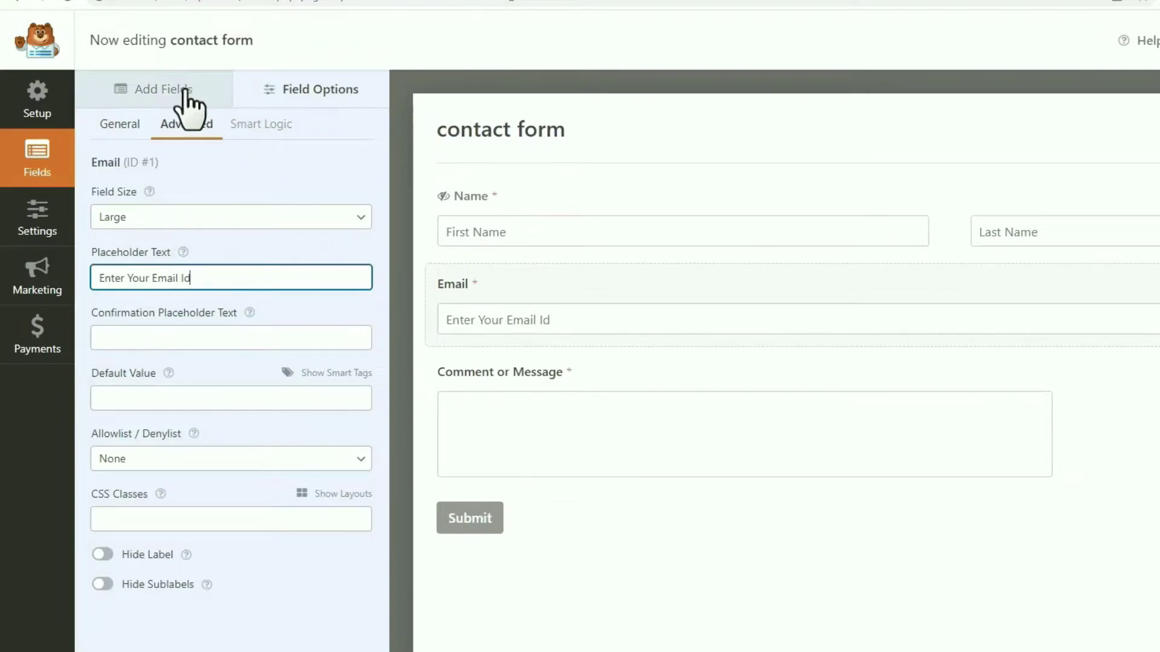
{"action": "left_click", "coordinate": [162, 89]}
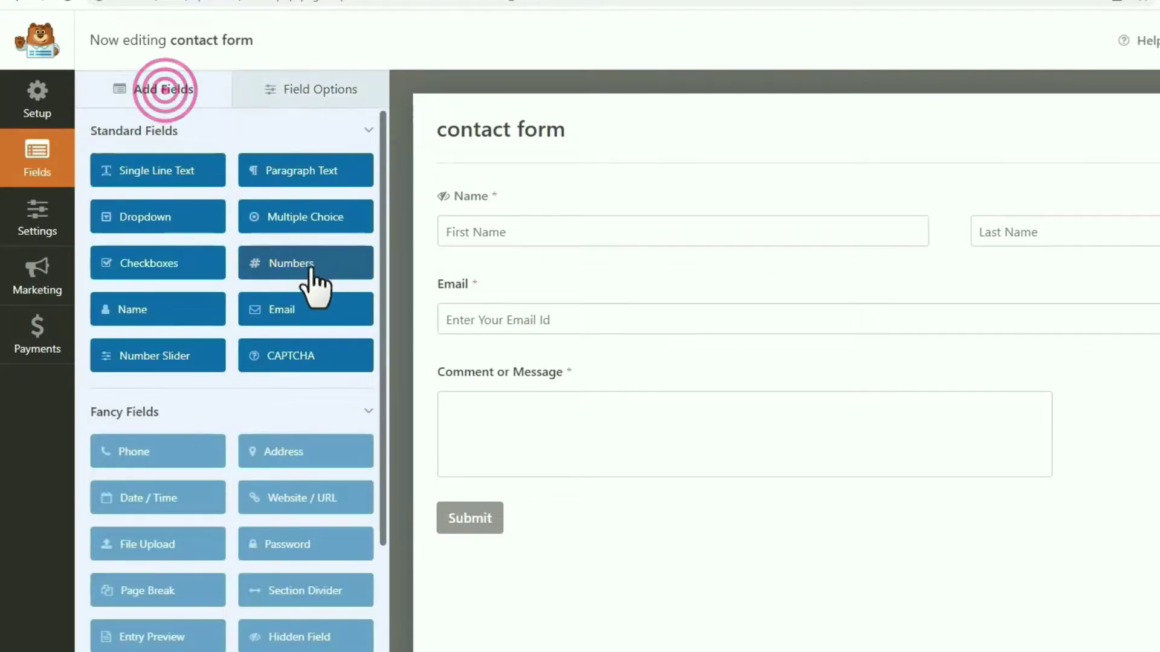
- Add a Numbers field above Comment or Message and hide the Numbers and Email labels
{"action": "left_click_drag", "start_coordinate": [297, 264], "coordinate": [482, 373]}
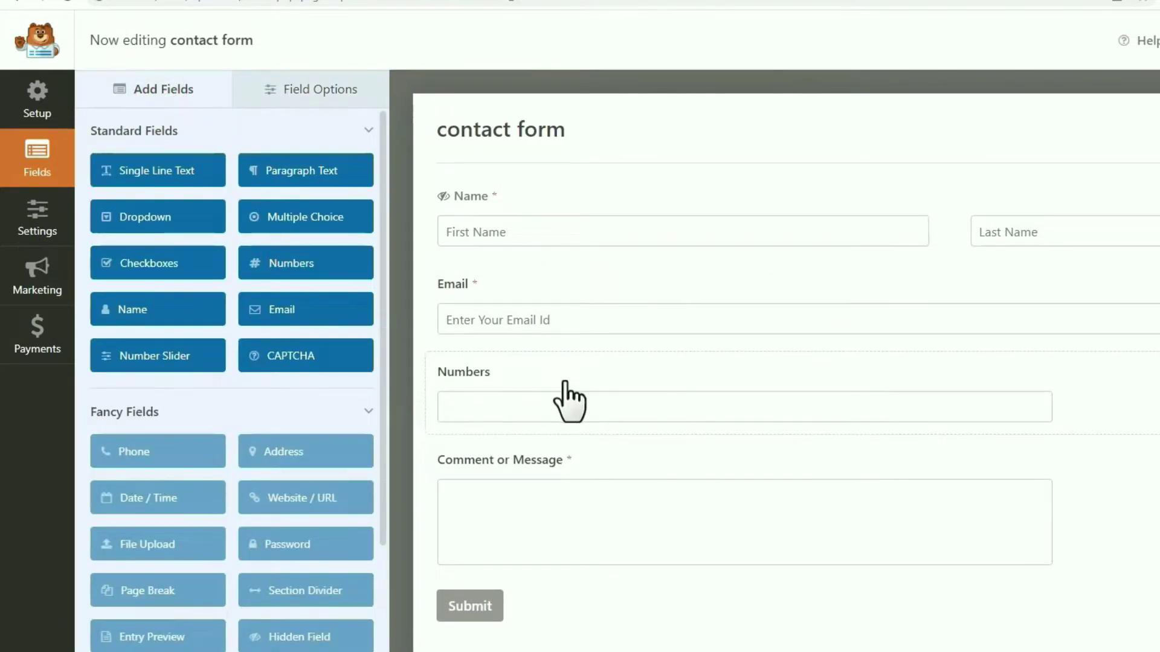
{"action": "left_click", "coordinate": [564, 382]}
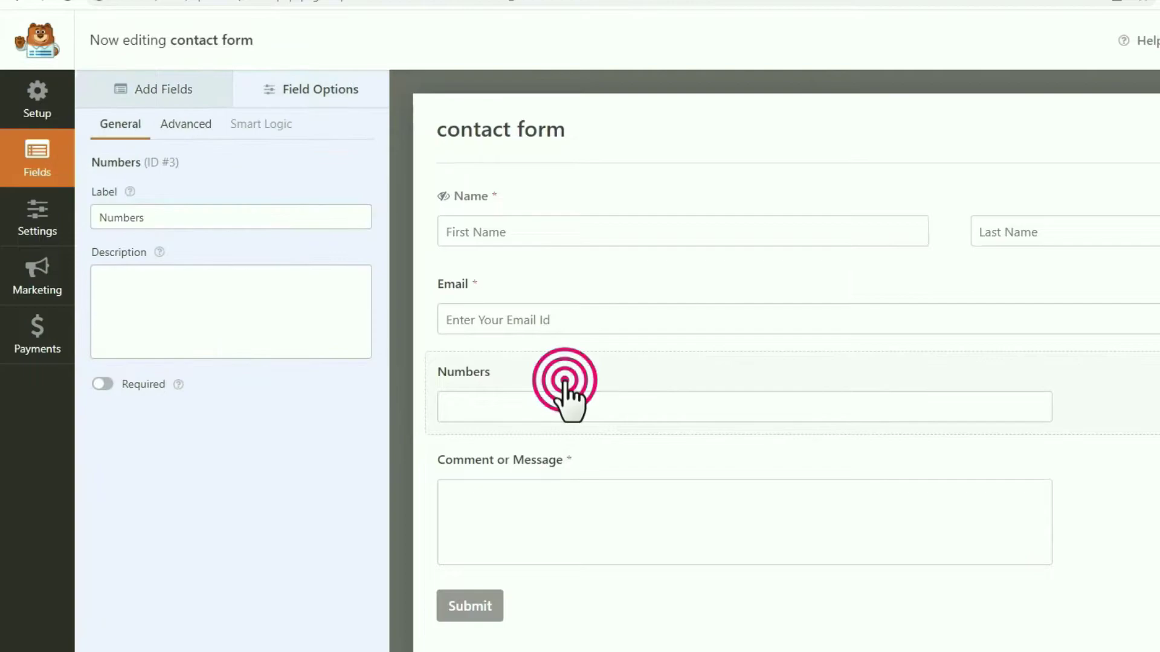
{"action": "left_click", "coordinate": [191, 127]}
{"action": "left_click", "coordinate": [102, 433]}
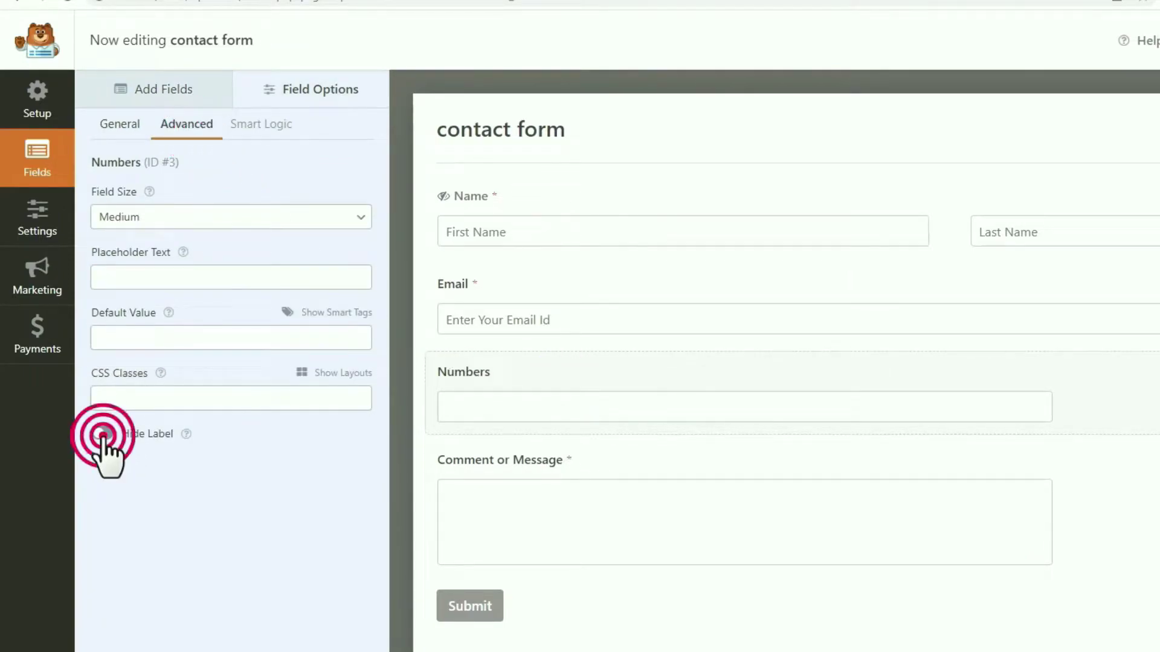
{"action": "left_click", "coordinate": [548, 289]}
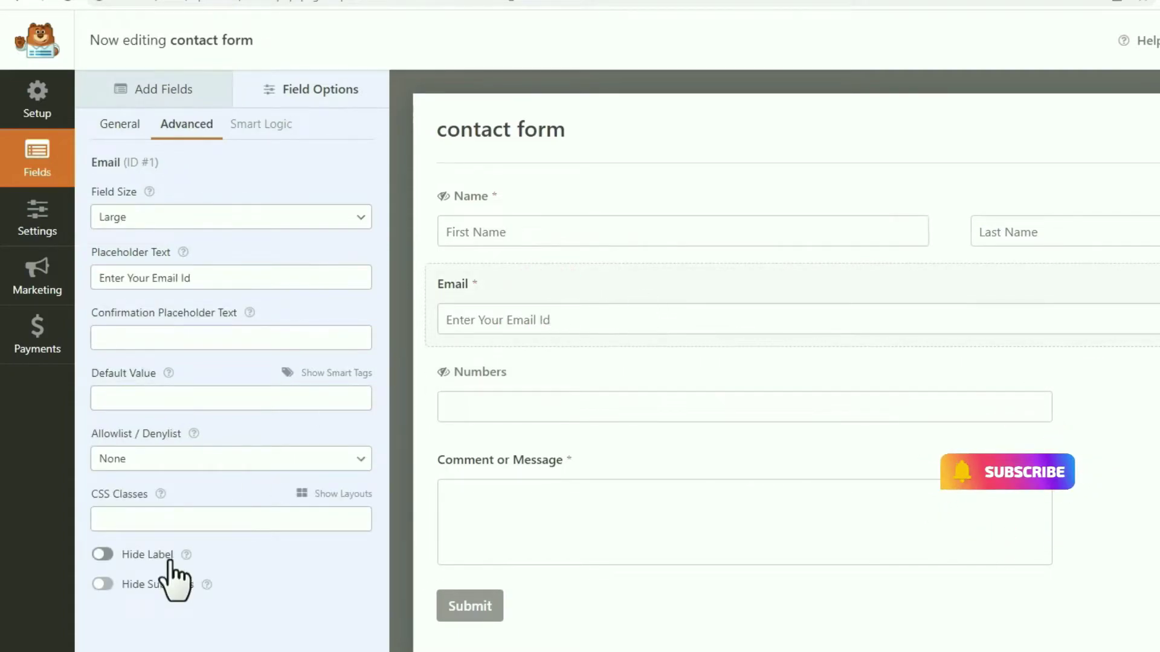
{"action": "left_click", "coordinate": [103, 554]}
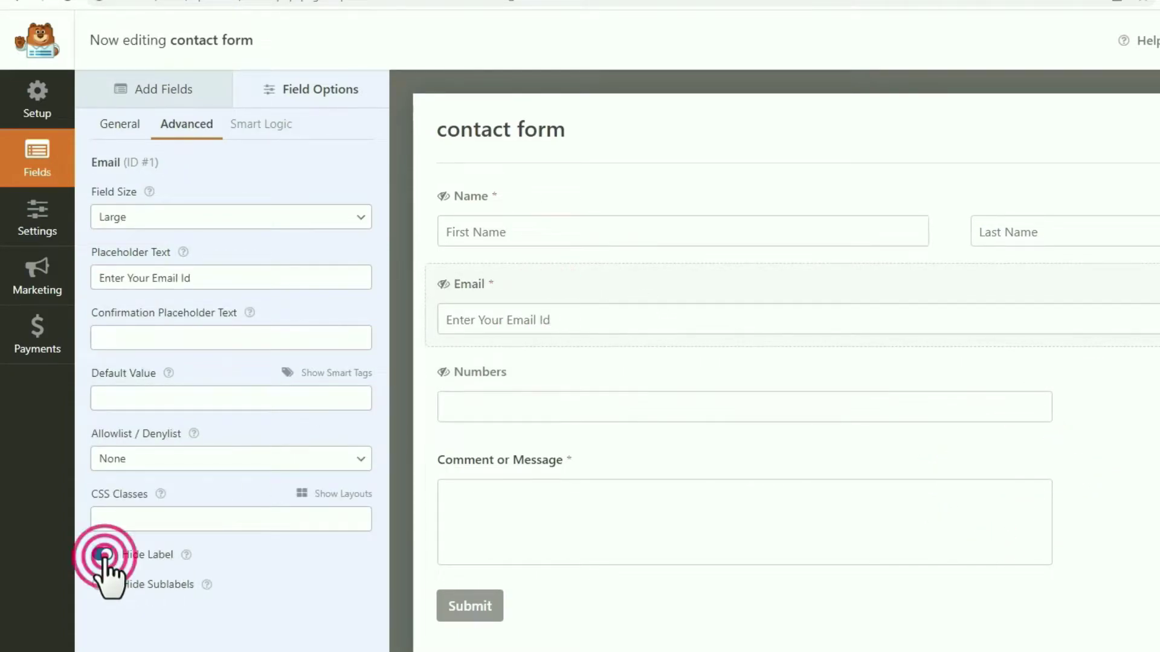
- Set the Numbers field placeholder to 'Enter Your Phone Number'
{"action": "left_click", "coordinate": [574, 407]}
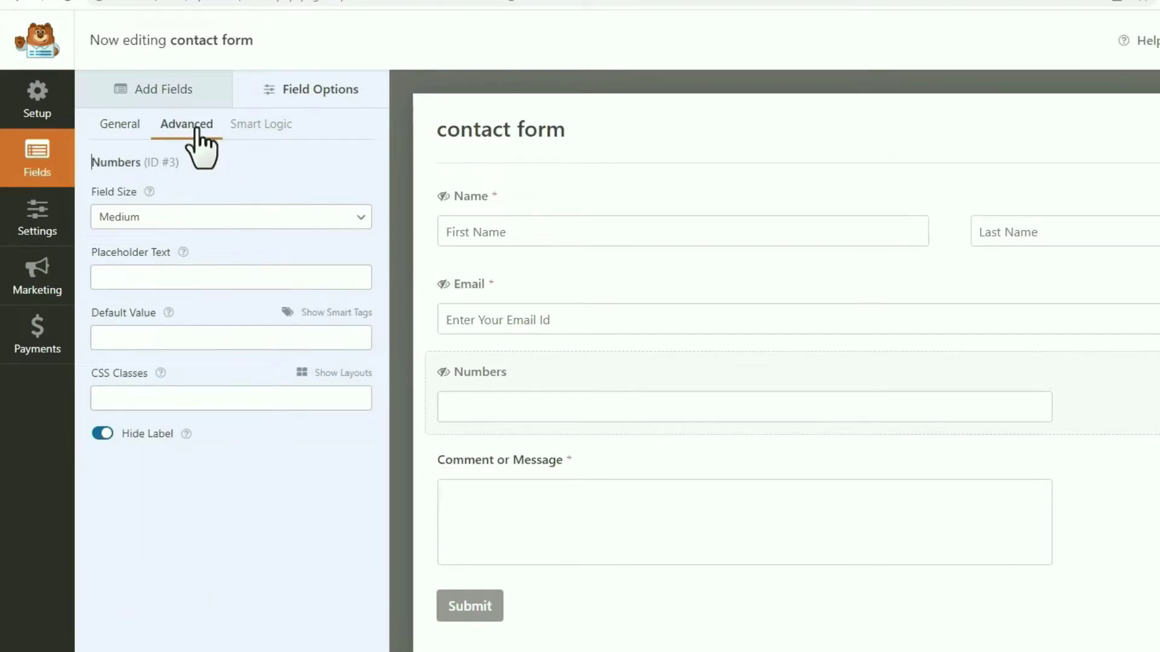
{"action": "left_click", "coordinate": [170, 278]}
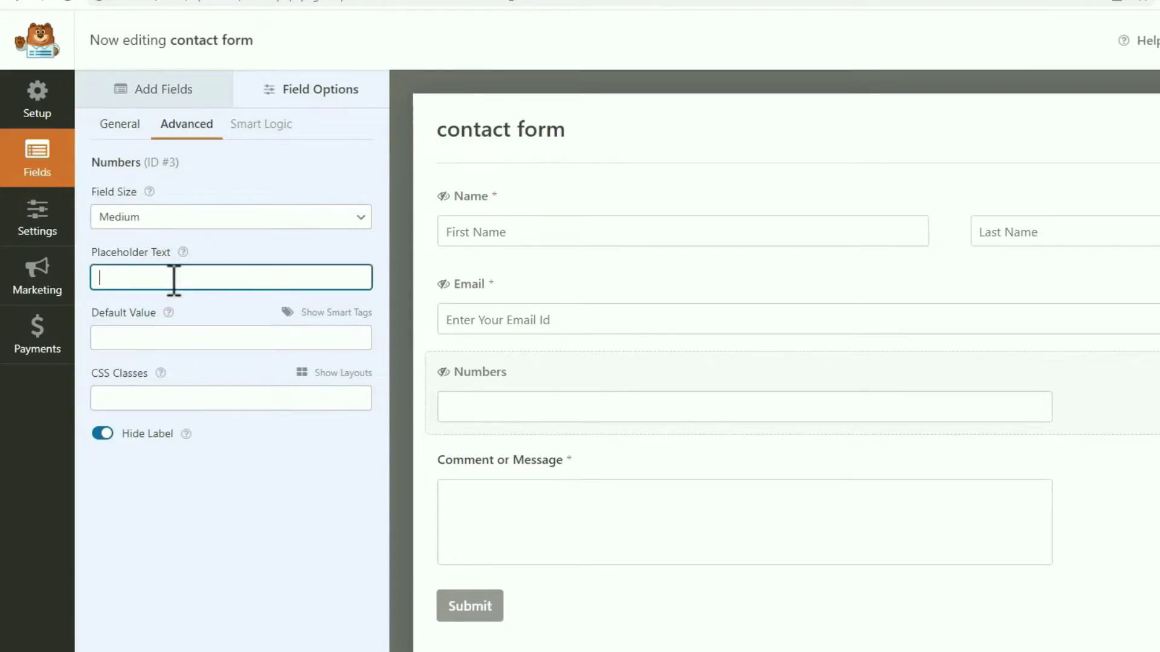
{"action": "type", "text": "Enter Your Phone Number"}
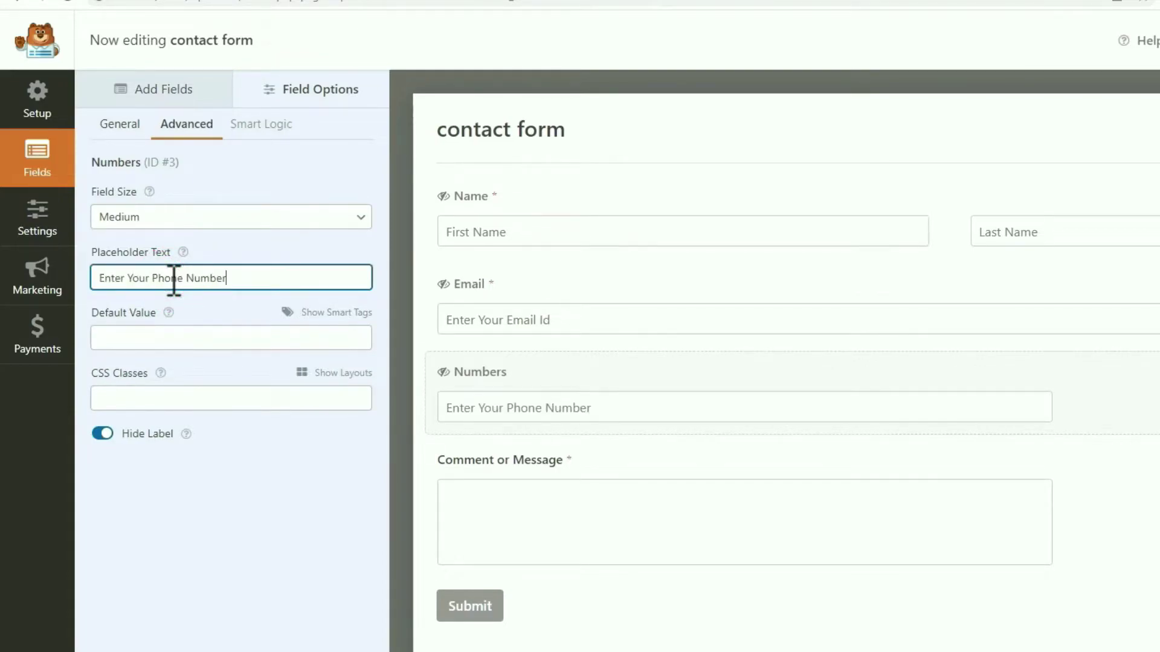
- Hide the Comment or Message label and set its placeholder to 'Enter Your Messgar'
{"action": "left_click", "coordinate": [550, 486]}
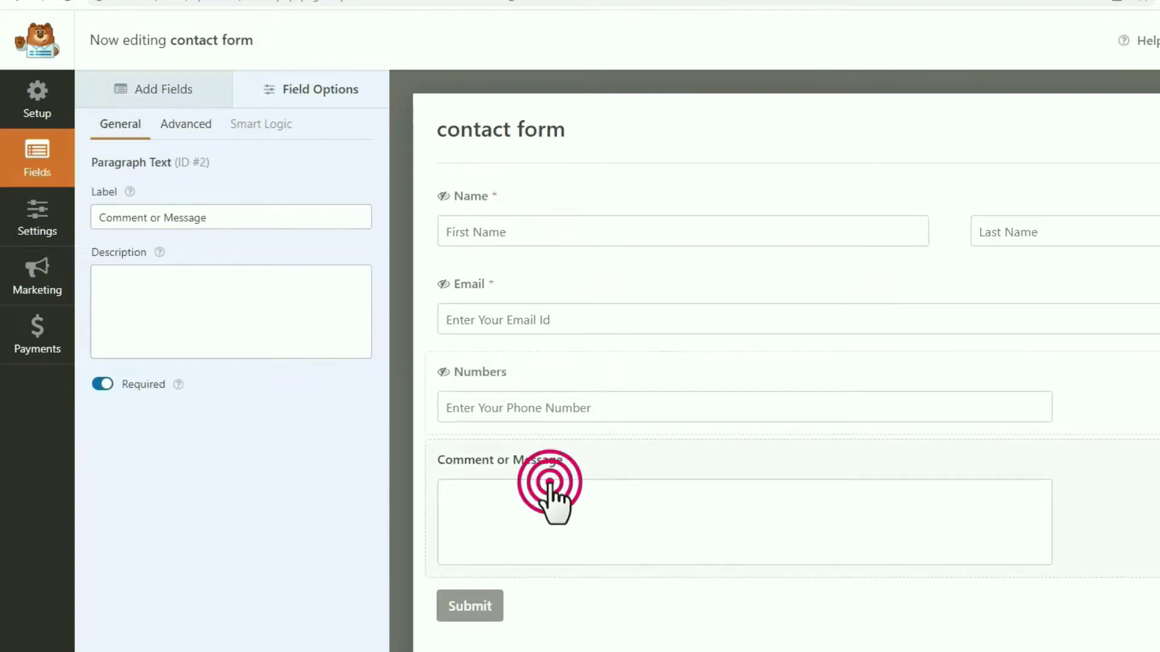
{"action": "left_click", "coordinate": [189, 125]}
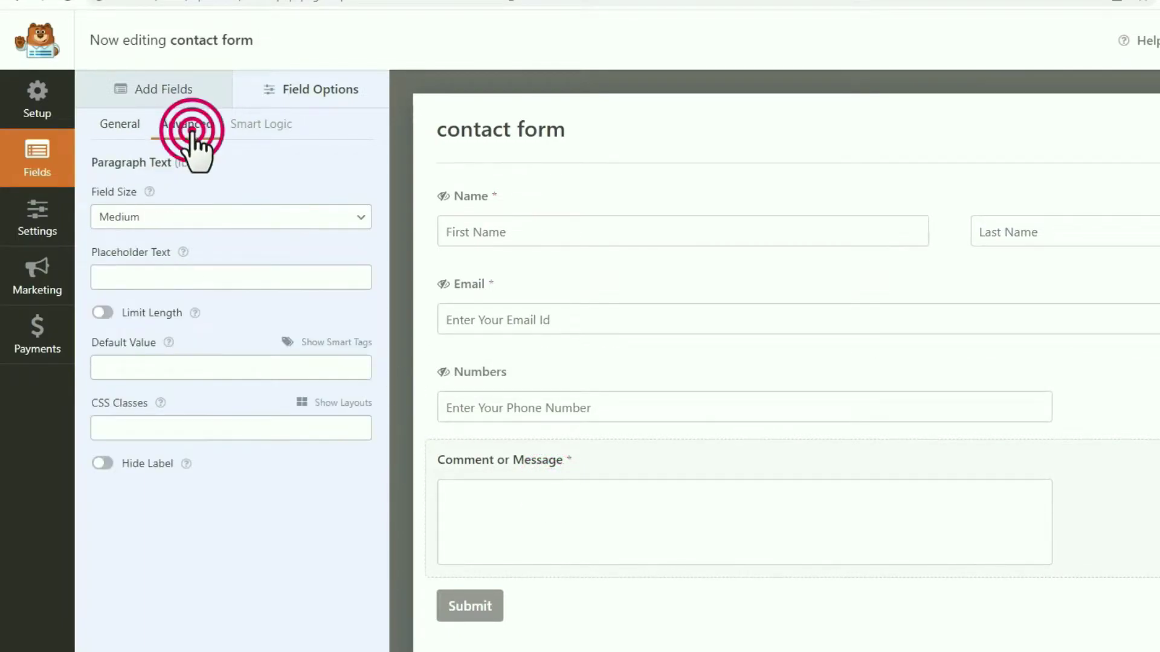
{"action": "left_click", "coordinate": [104, 464]}
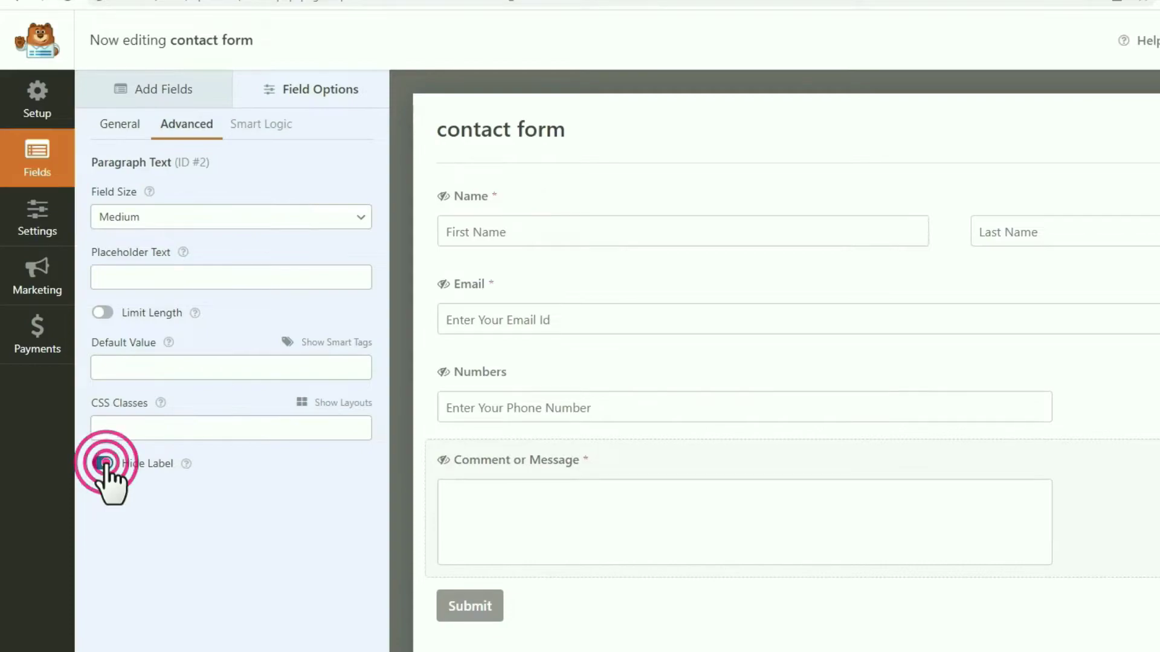
{"action": "left_click", "coordinate": [163, 278]}
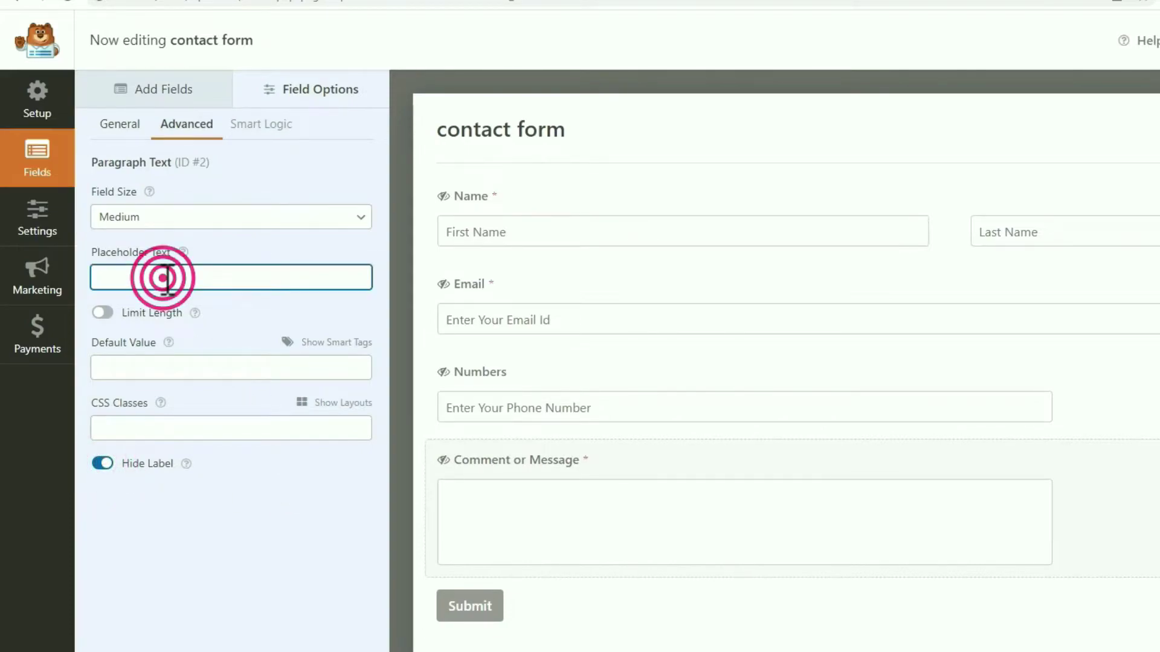
{"action": "type", "text": "Enter Your Messgar"}
{"action": "key", "text": "Tab"}
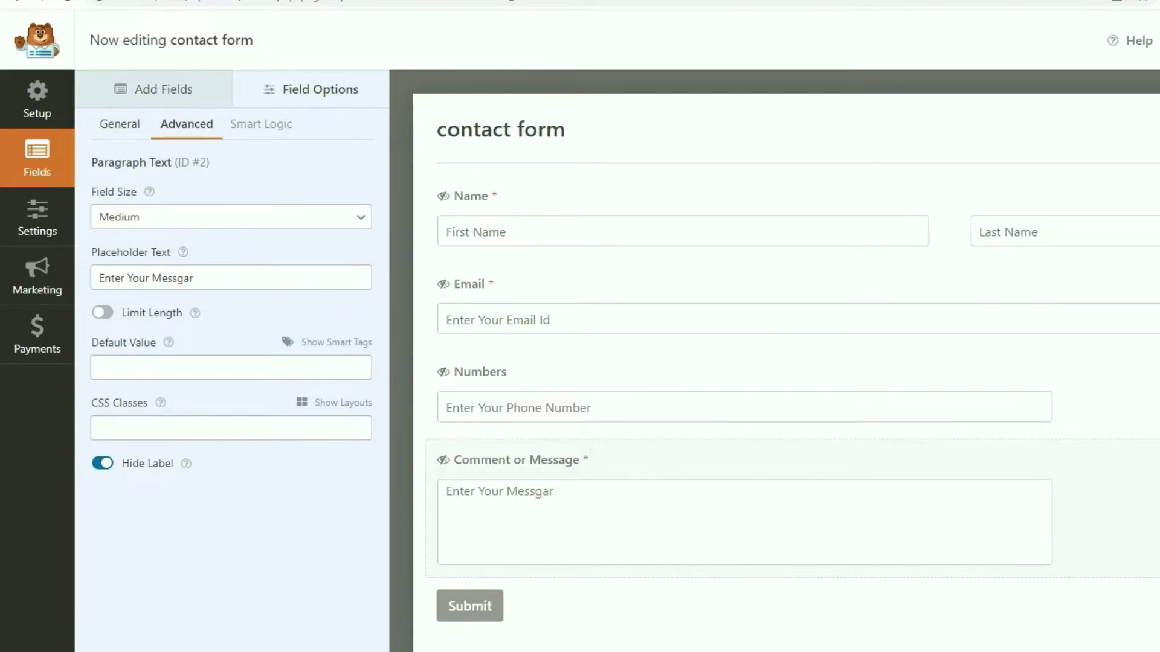
- Save the contact form and exit the form builder
{"action": "left_click", "coordinate": [1078, 68]}
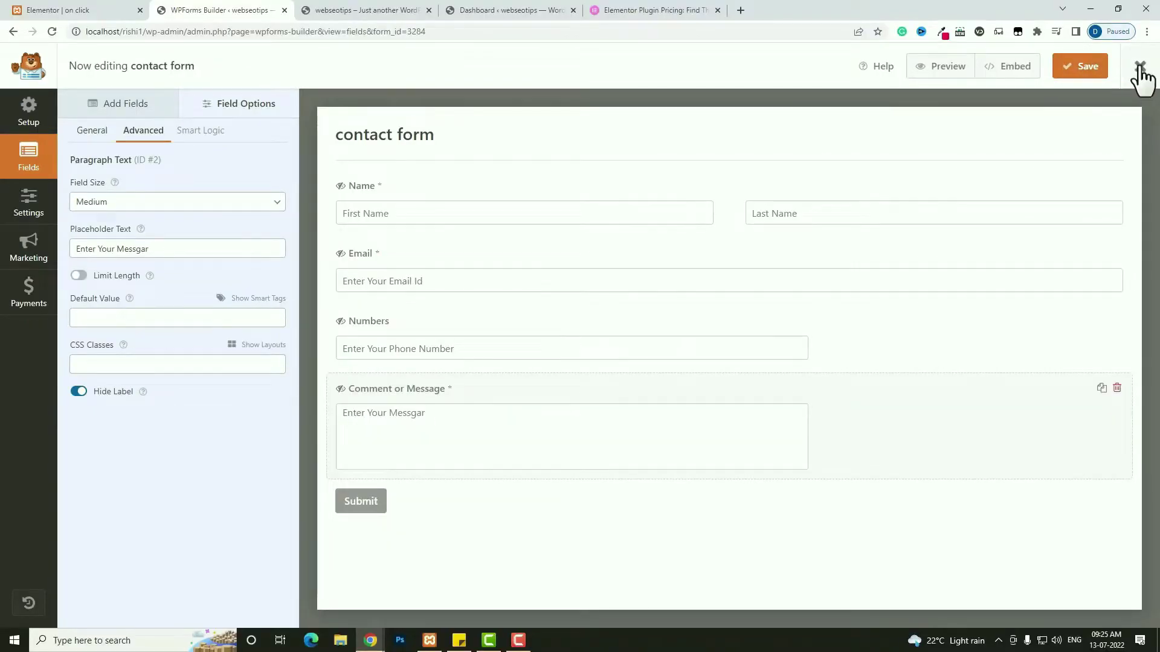
{"action": "left_click", "coordinate": [1139, 67]}
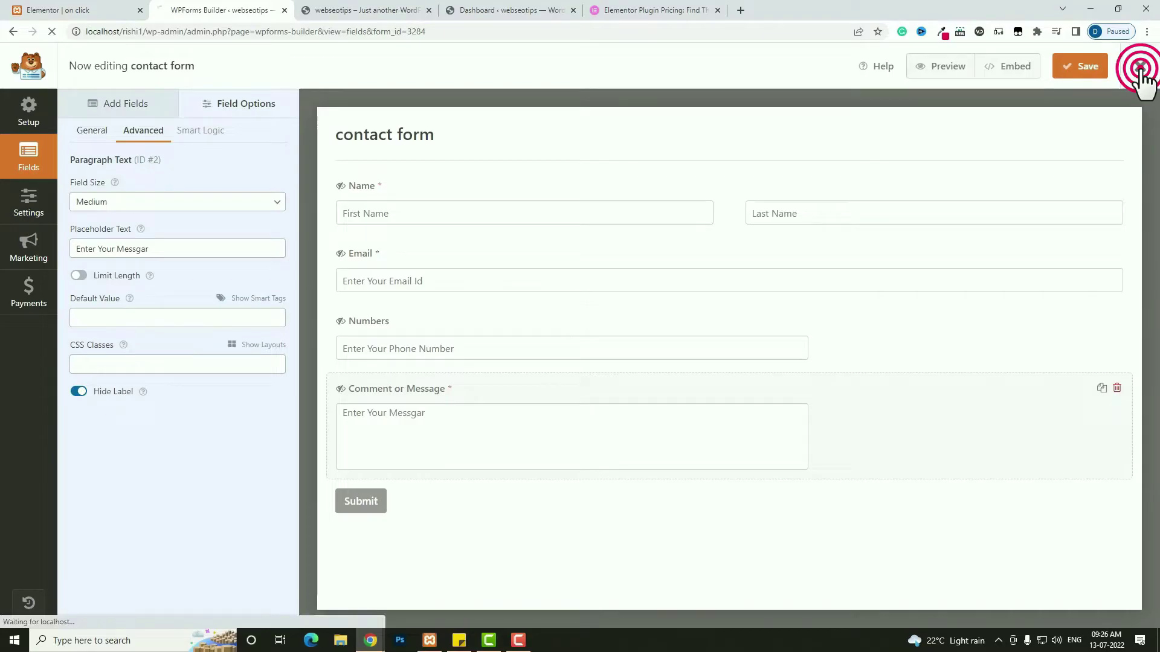
{"action": "mouse_move", "coordinate": [42, 329]}
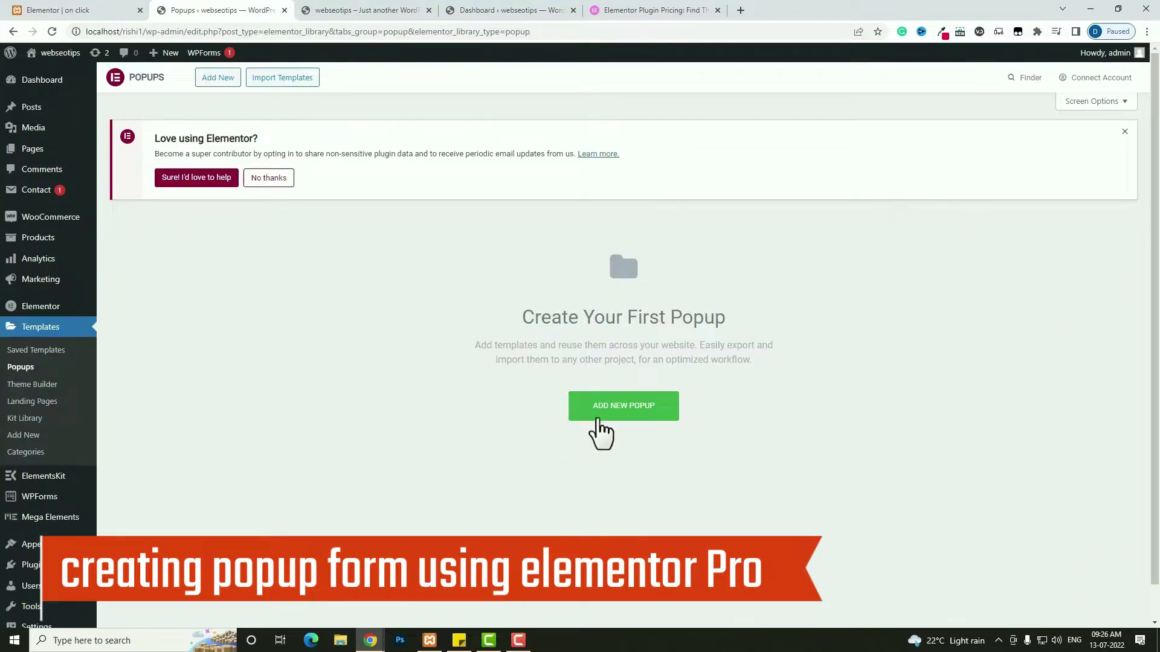
- Create a new Popup-type template named 'on click'
{"action": "left_click", "coordinate": [641, 409]}
{"action": "left_click", "coordinate": [621, 331]}
{"action": "left_click", "coordinate": [607, 393]}
{"action": "left_click", "coordinate": [642, 395]}
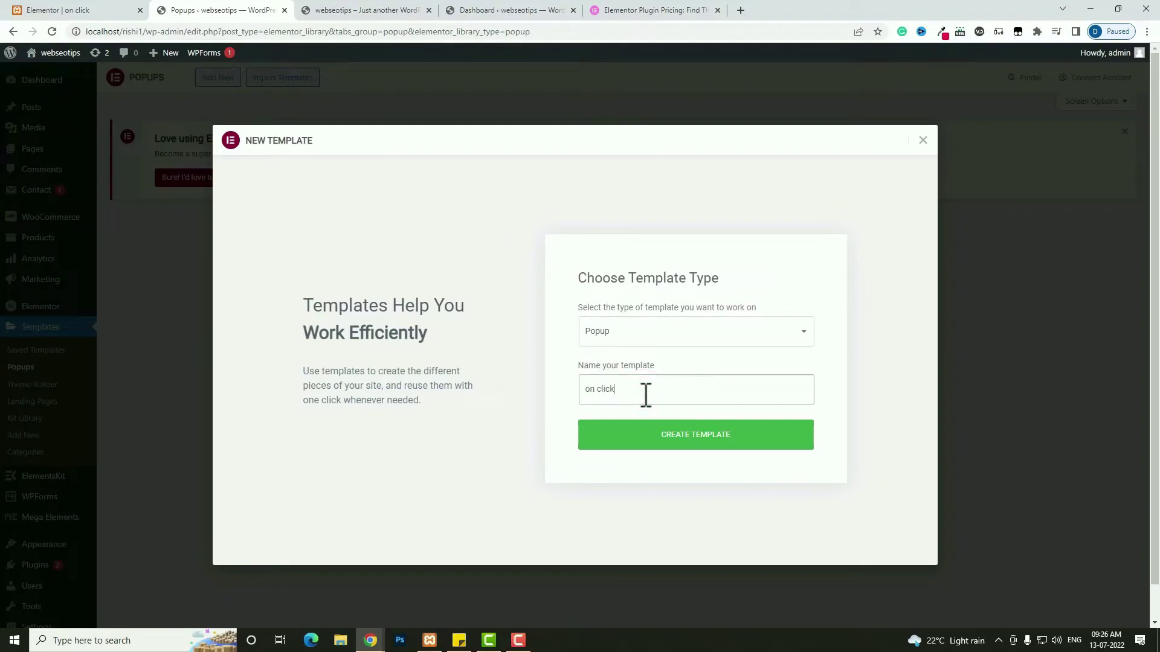
{"action": "left_click", "coordinate": [641, 427]}
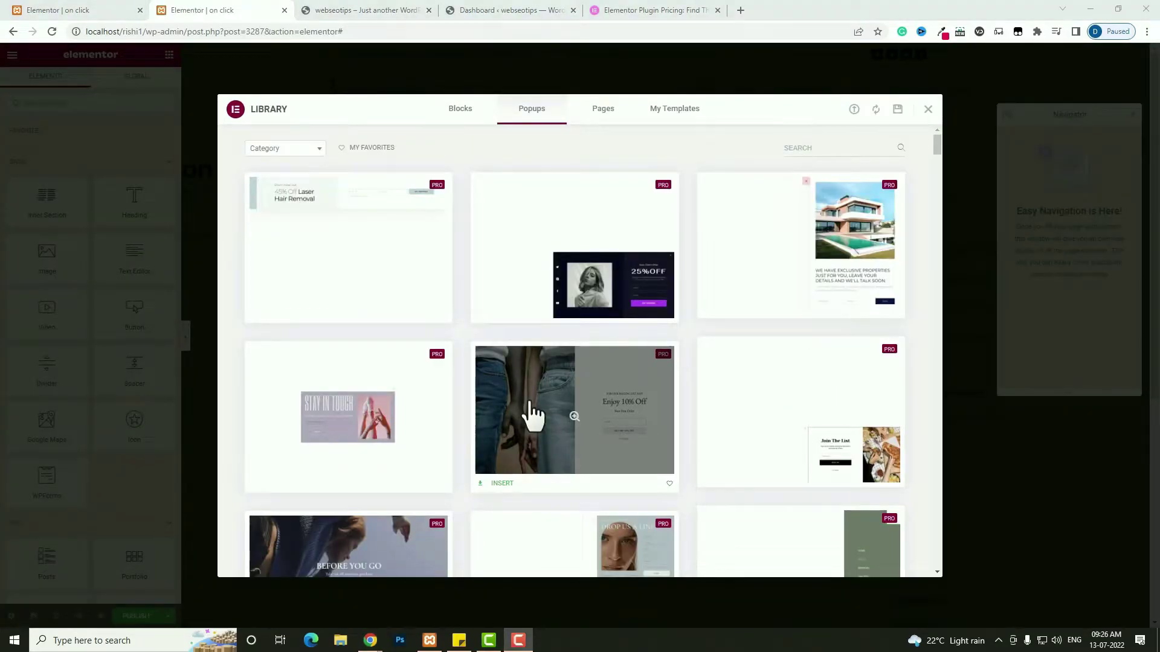
- Browse the template library, then dismiss it without inserting a template
{"action": "scroll", "coordinate": [662, 428], "scroll_direction": "down", "scroll_amount": 10}
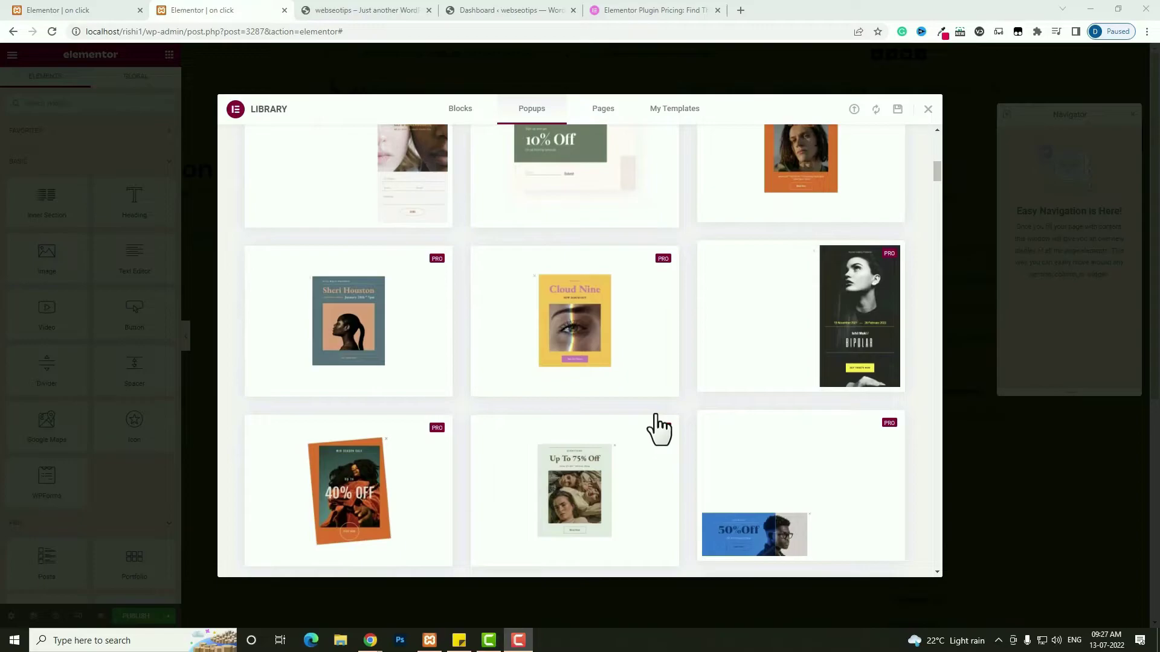
{"action": "scroll", "coordinate": [661, 438], "scroll_direction": "down", "scroll_amount": 10}
{"action": "scroll", "coordinate": [668, 450], "scroll_direction": "down", "scroll_amount": 3}
{"action": "scroll", "coordinate": [669, 450], "scroll_direction": "up", "scroll_amount": 5}
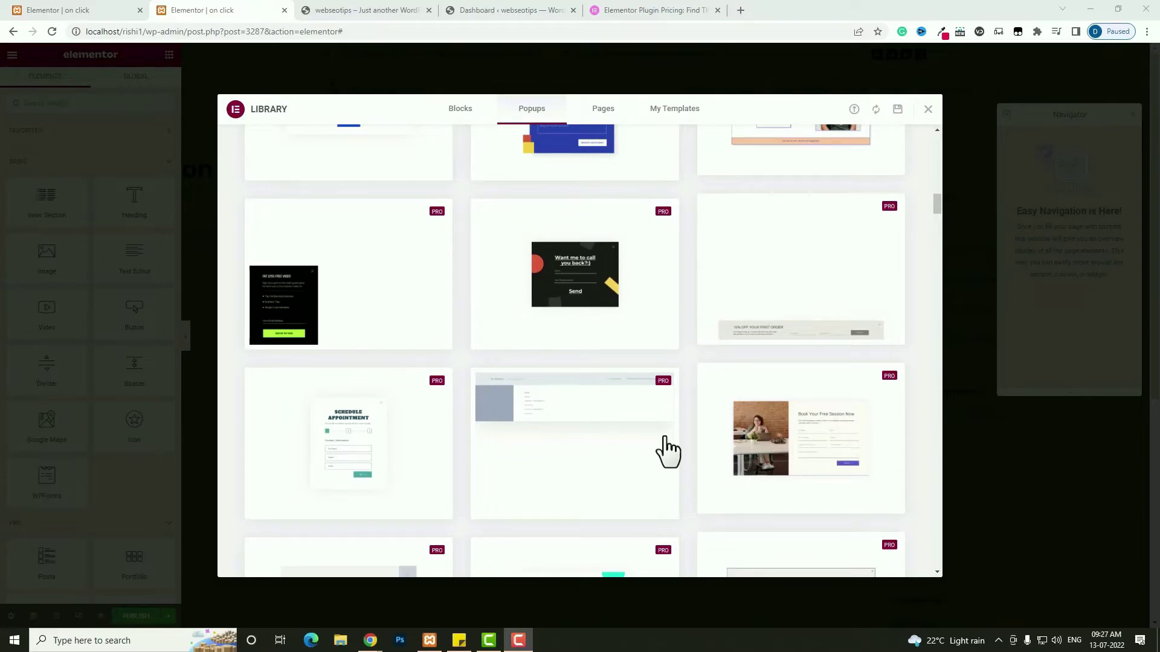
{"action": "left_click", "coordinate": [929, 111]}
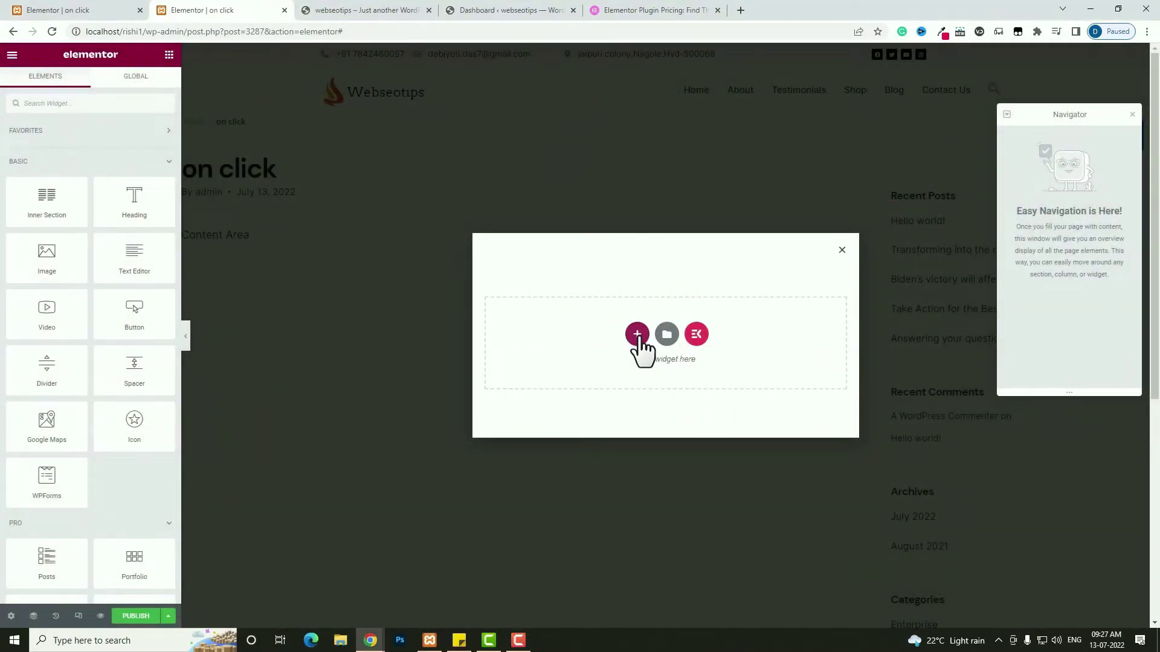
- Add a one-column section to the popup with a WPForms widget showing the 'contact form' form
{"action": "left_click", "coordinate": [638, 334]}
{"action": "left_click", "coordinate": [542, 337]}
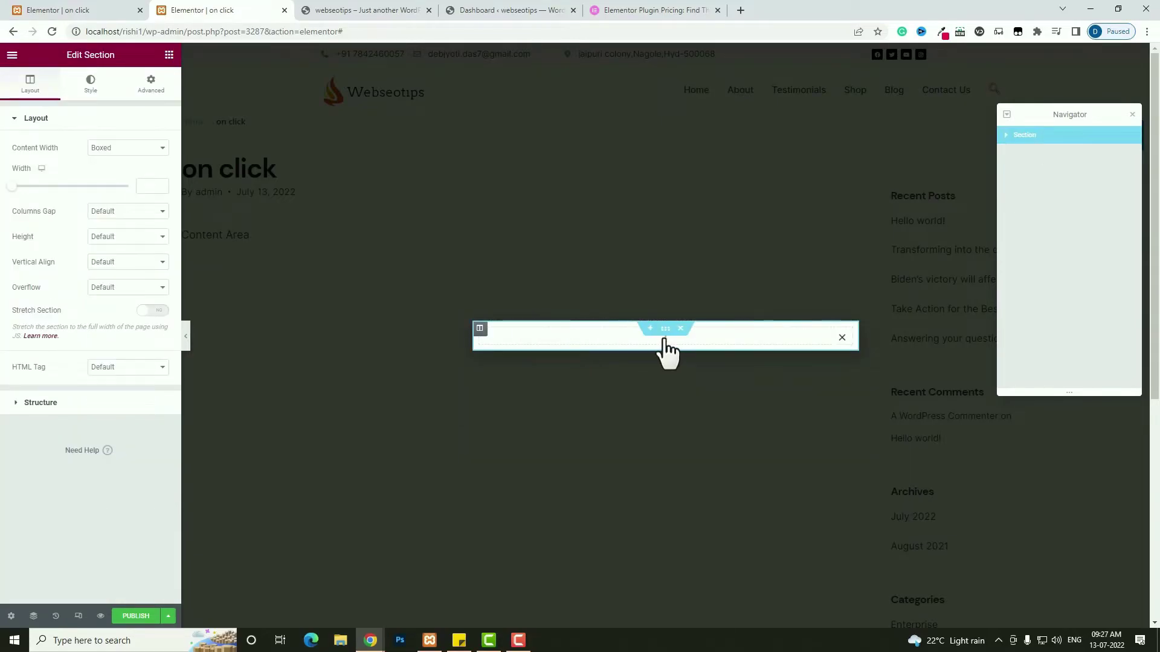
{"action": "left_click", "coordinate": [664, 338]}
{"action": "left_click", "coordinate": [128, 105]}
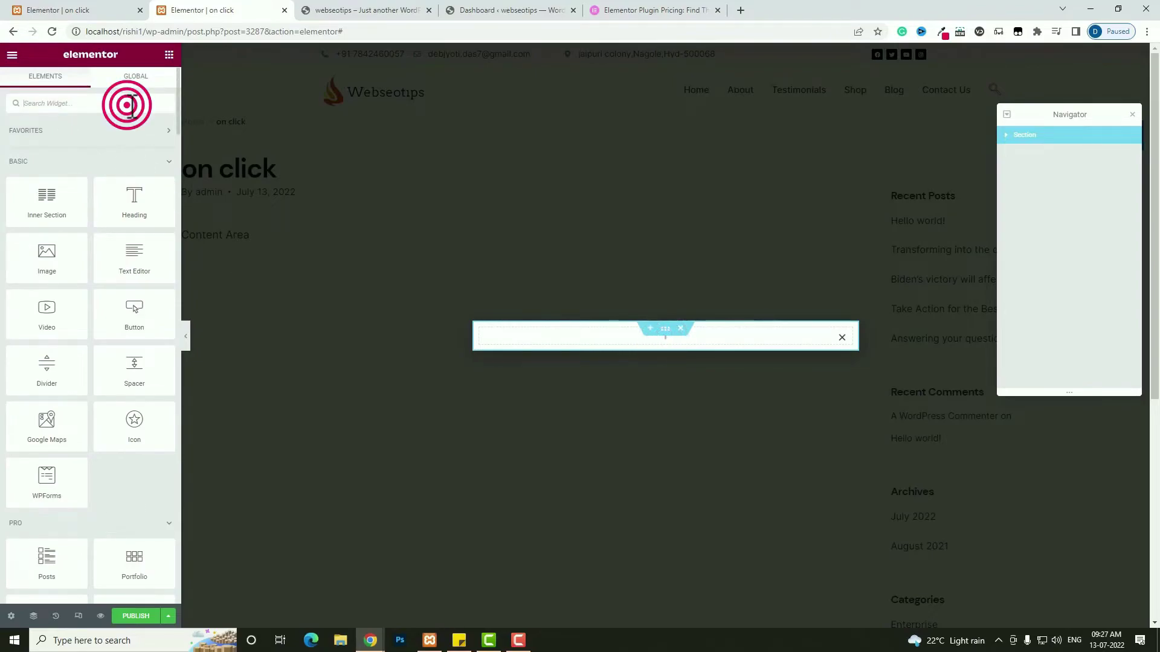
{"action": "type", "text": "wp"}
{"action": "left_click_drag", "start_coordinate": [56, 143], "coordinate": [636, 339]}
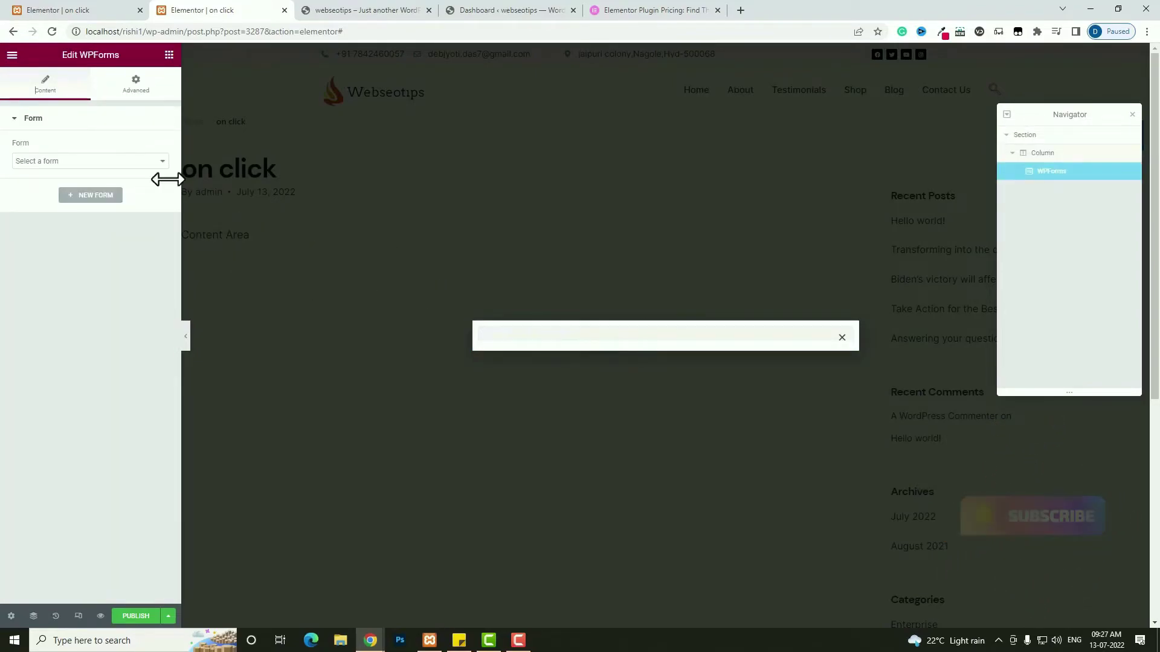
{"action": "left_click", "coordinate": [124, 162]}
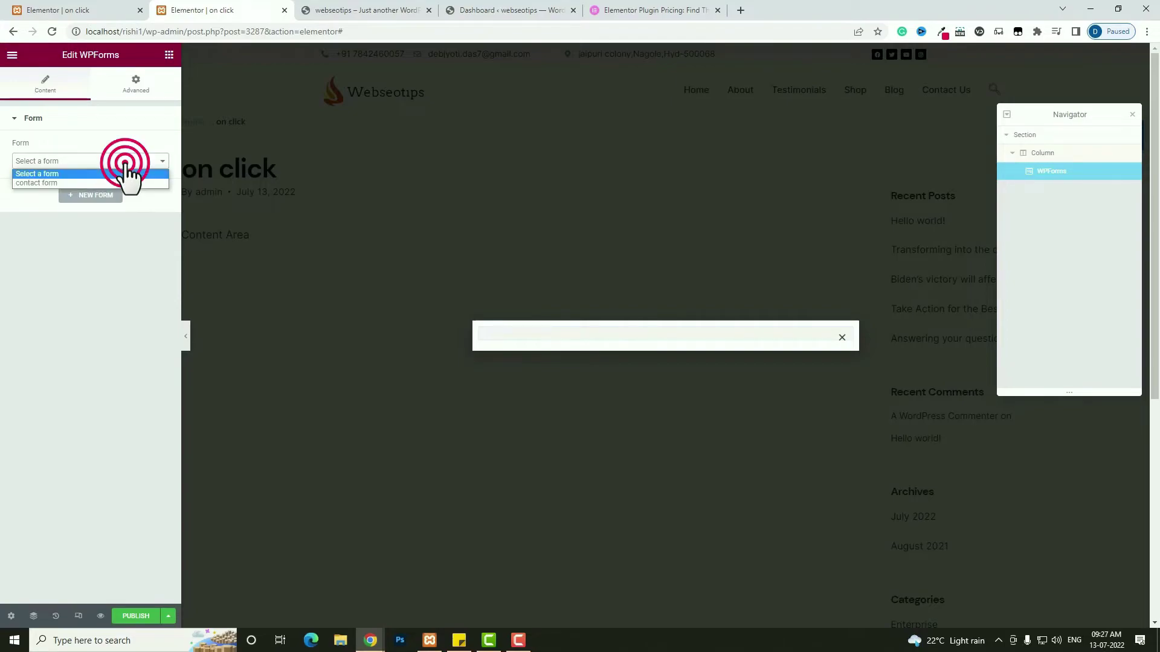
{"action": "left_click", "coordinate": [27, 183]}
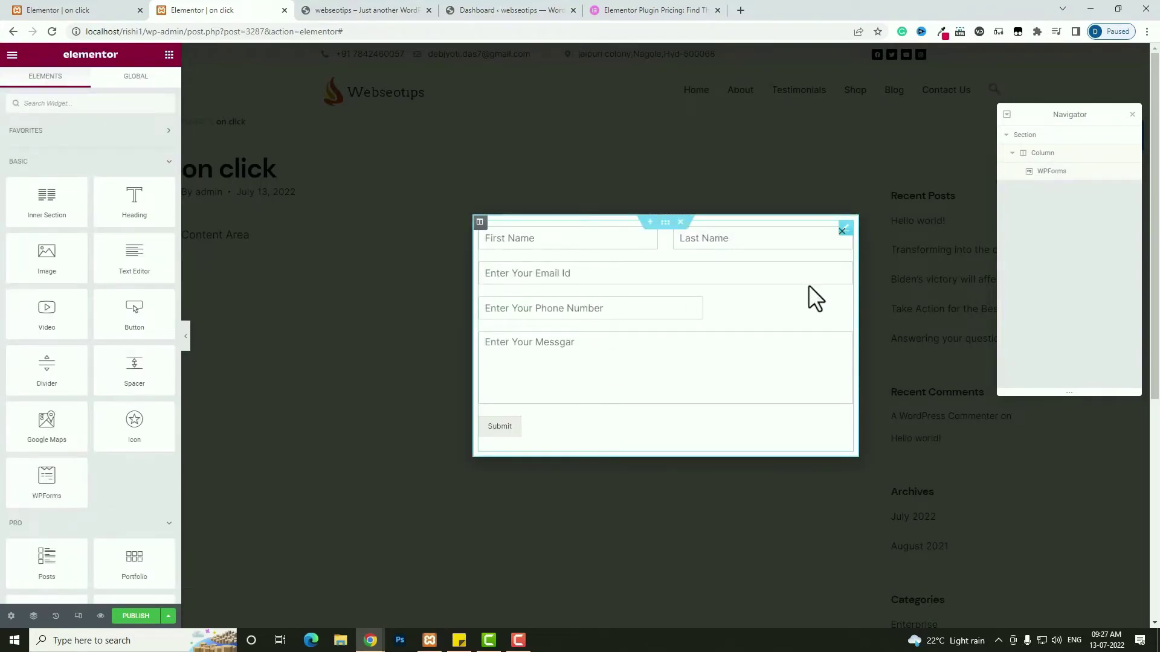
- Publish the 'on click' popup after reviewing its Triggers and Advanced Rules, then Save & Close
{"action": "left_click", "coordinate": [145, 616]}
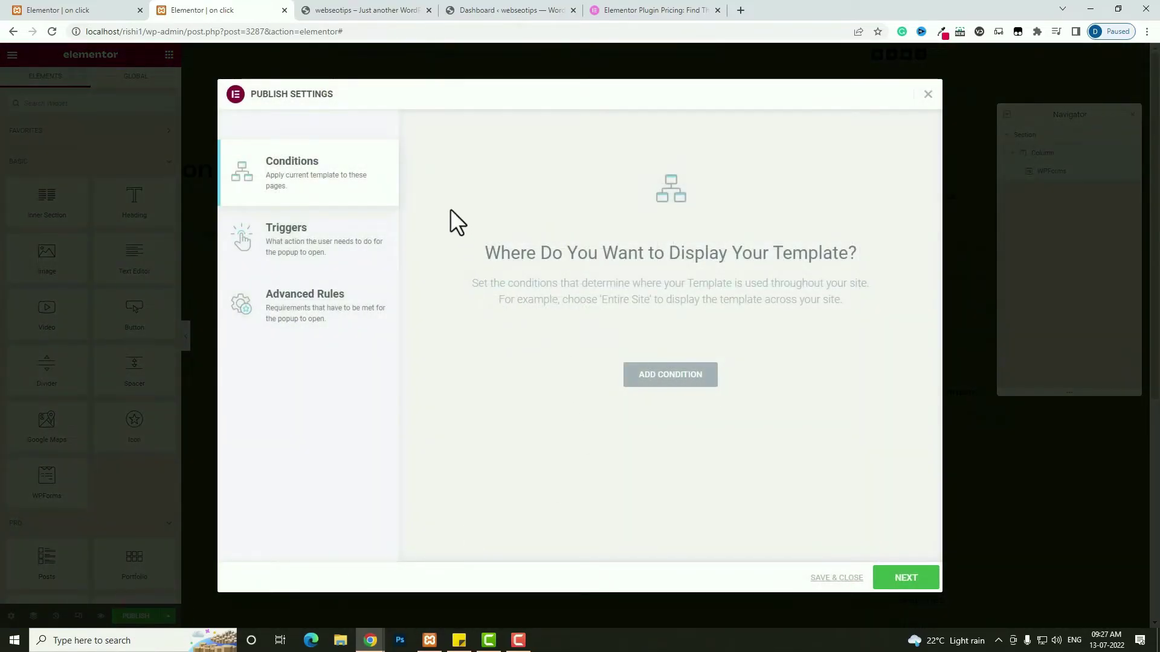
{"action": "left_click", "coordinate": [306, 259]}
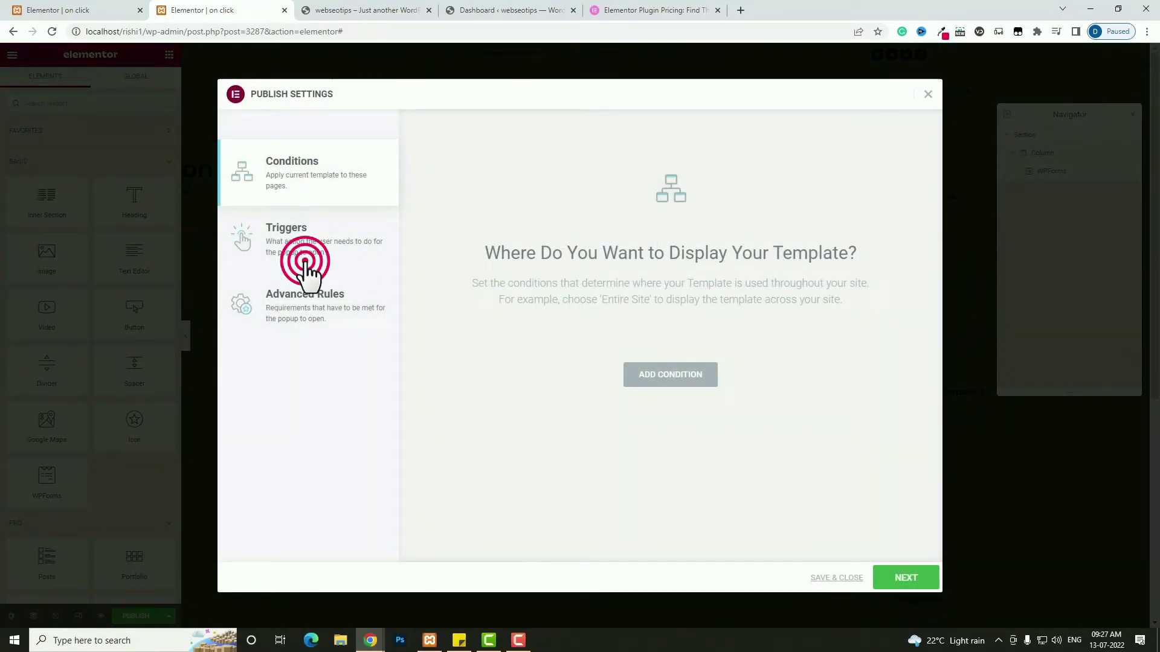
{"action": "left_click", "coordinate": [308, 299]}
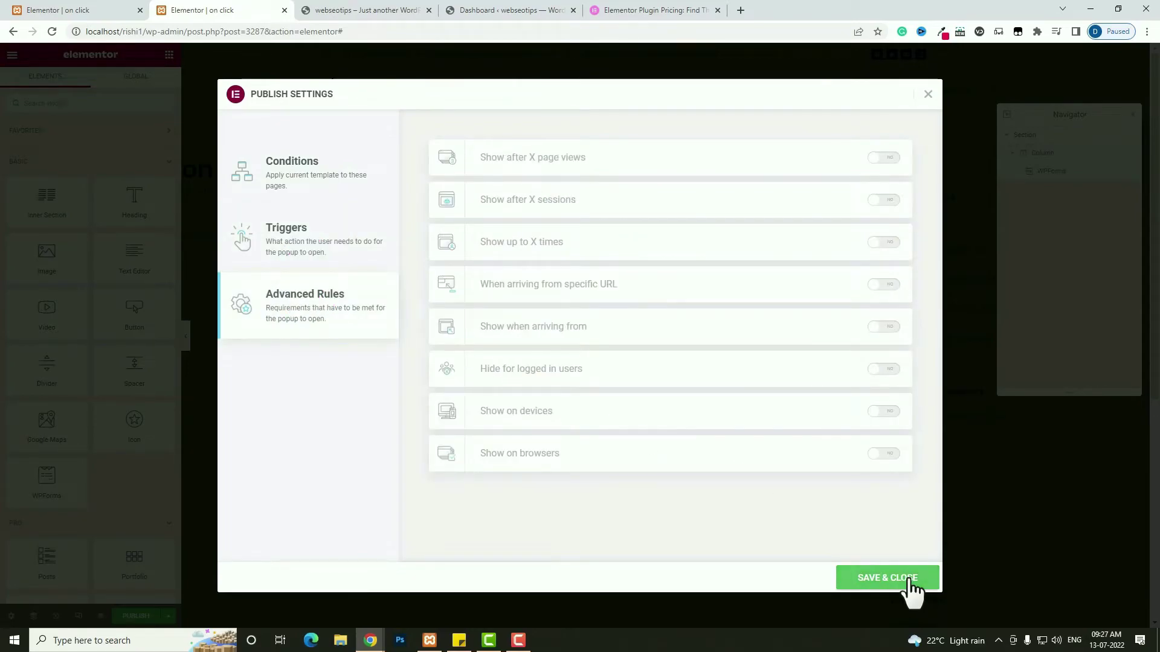
{"action": "left_click", "coordinate": [894, 578]}
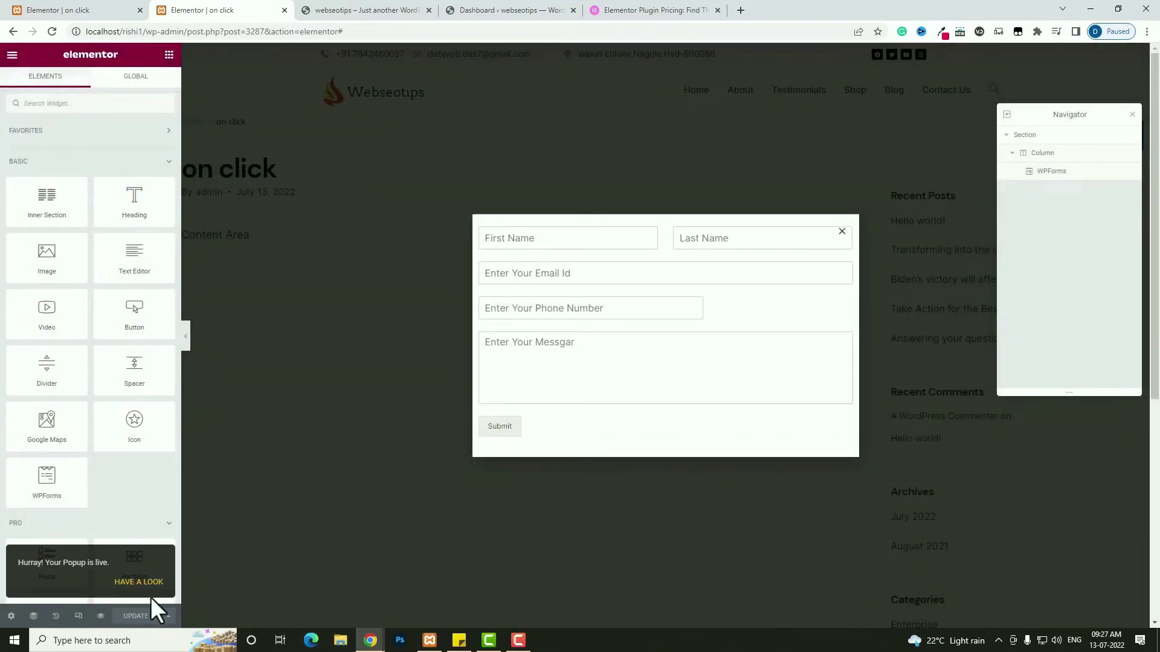
{"action": "left_click", "coordinate": [12, 55]}
- Exit to the WordPress dashboard and open the live site in a new tab
{"action": "left_click", "coordinate": [79, 290]}
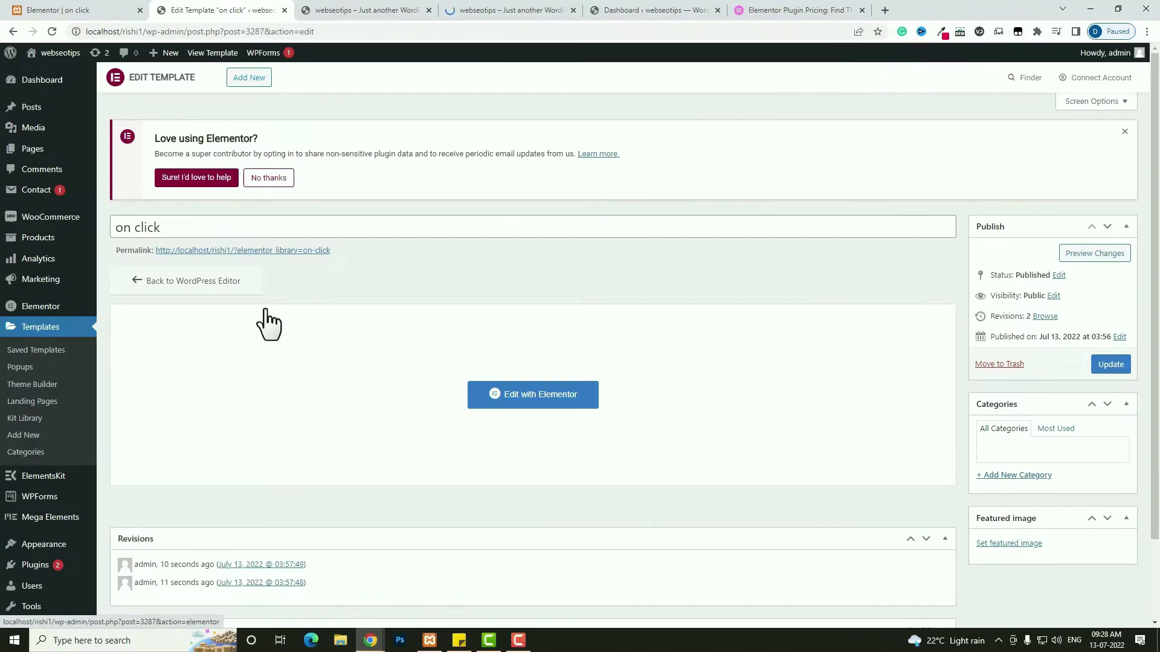
{"action": "mouse_move", "coordinate": [43, 57]}
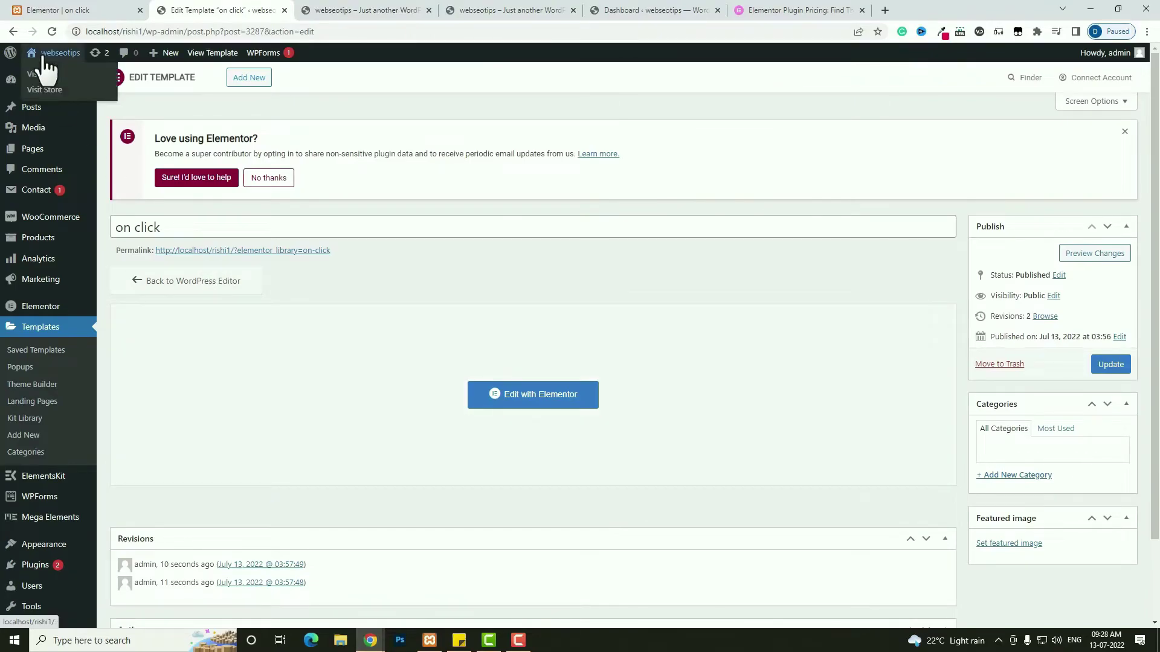
{"action": "right_click", "coordinate": [46, 88]}
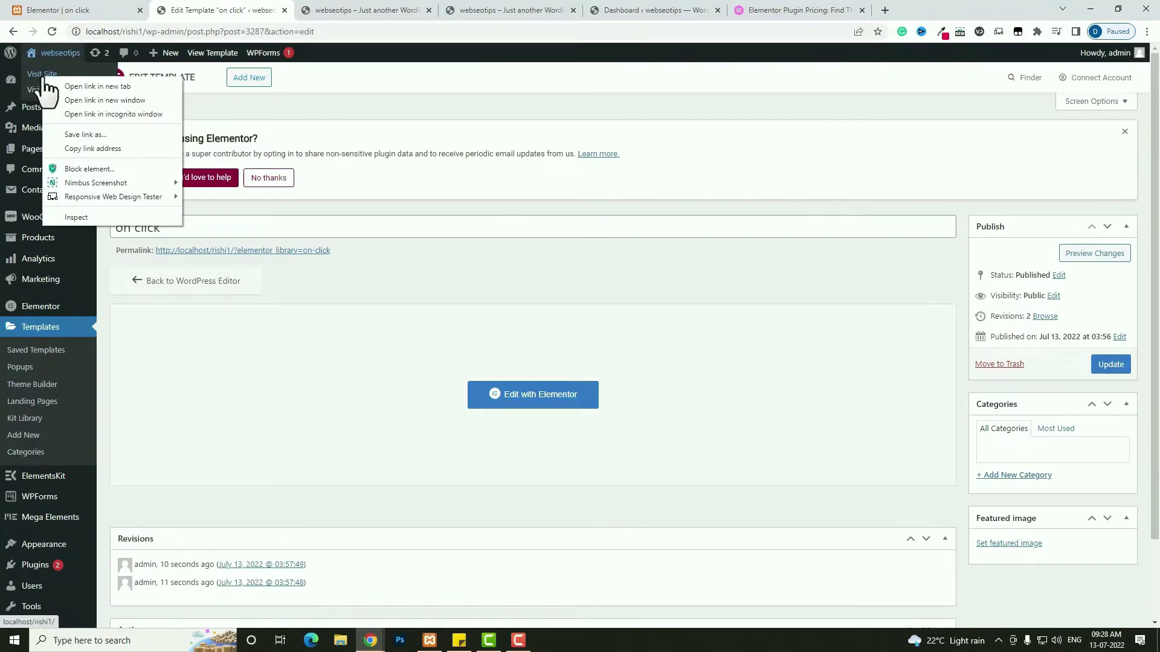
{"action": "left_click", "coordinate": [62, 86]}
- Switch to the home page tab and start editing it with Elementor
{"action": "key", "text": "ctrl+Tab"}
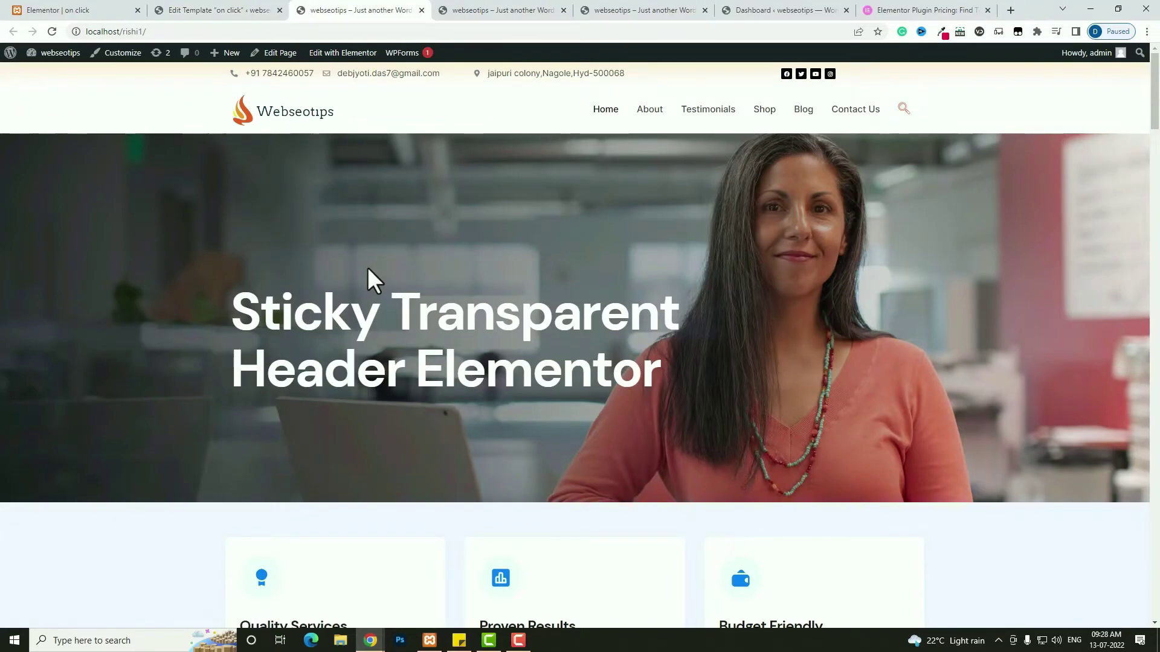
{"action": "mouse_move", "coordinate": [320, 54]}
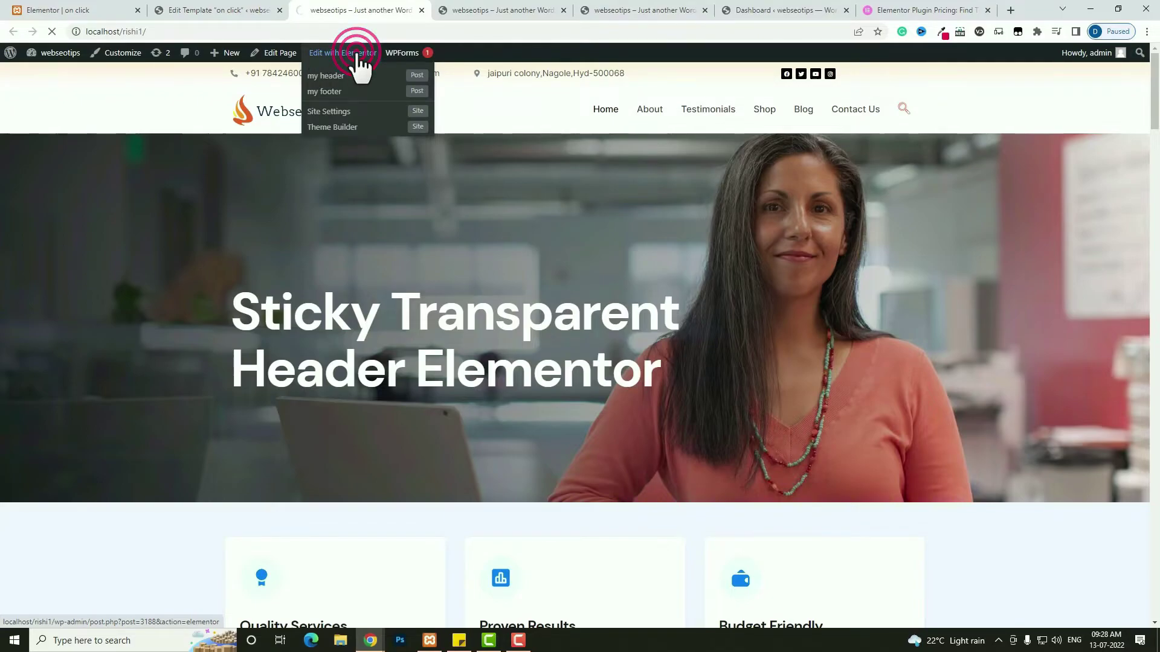
{"action": "scroll", "coordinate": [462, 218], "scroll_direction": "down", "scroll_amount": 8}
{"action": "scroll", "coordinate": [461, 222], "scroll_direction": "up", "scroll_amount": 5}
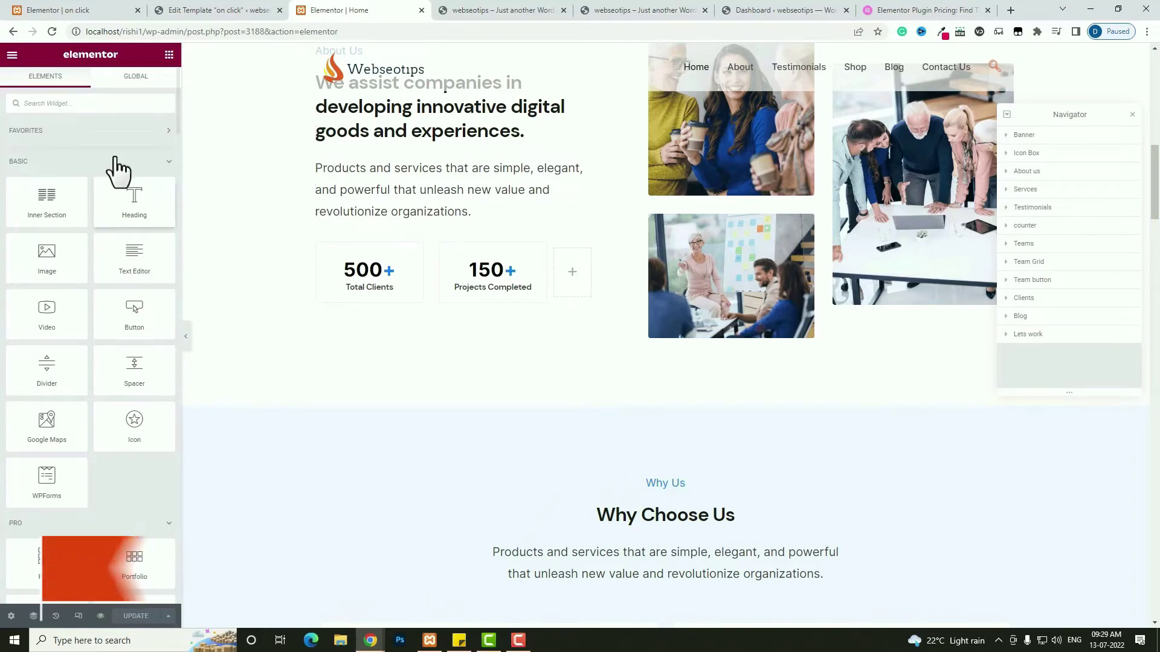
- Add a Button widget to the home page labelled 'Contact Us'
{"action": "left_click", "coordinate": [99, 101]}
{"action": "type", "text": "butt"}
{"action": "left_click_drag", "start_coordinate": [54, 160], "coordinate": [373, 320]}
{"action": "triple_click", "coordinate": [121, 175]}
{"action": "type", "text": "Contact Us"}
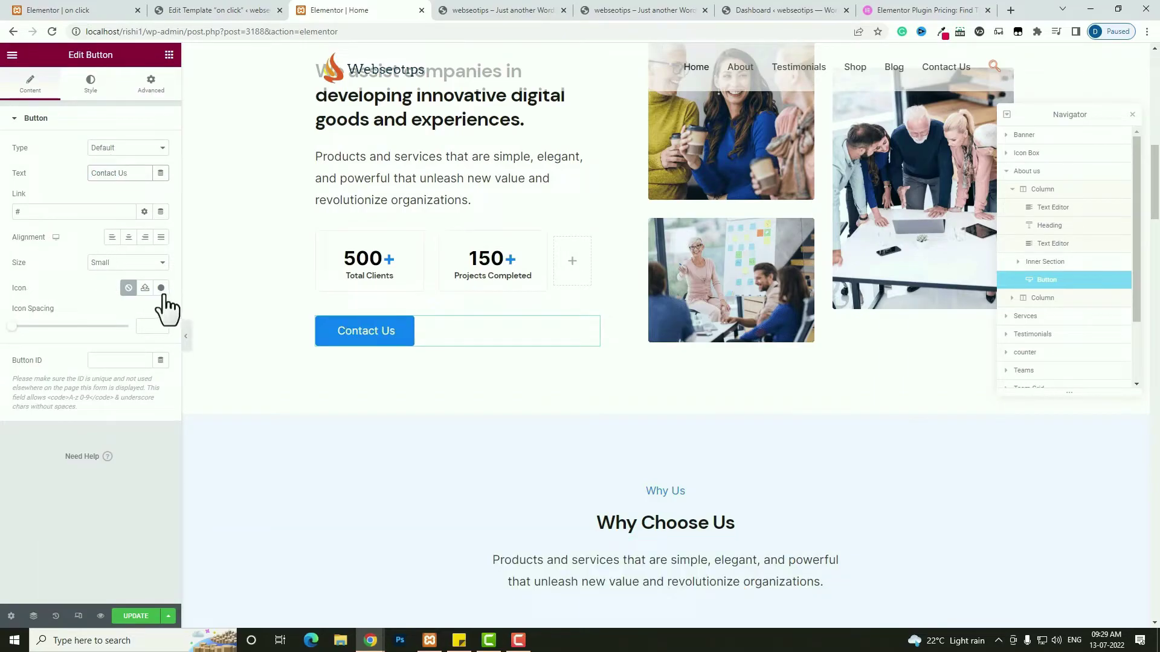
- Give the Contact Us button the Arrow right icon, positioned After the text
{"action": "left_click", "coordinate": [162, 289]}
{"action": "left_click", "coordinate": [552, 153]}
{"action": "type", "text": "arro"}
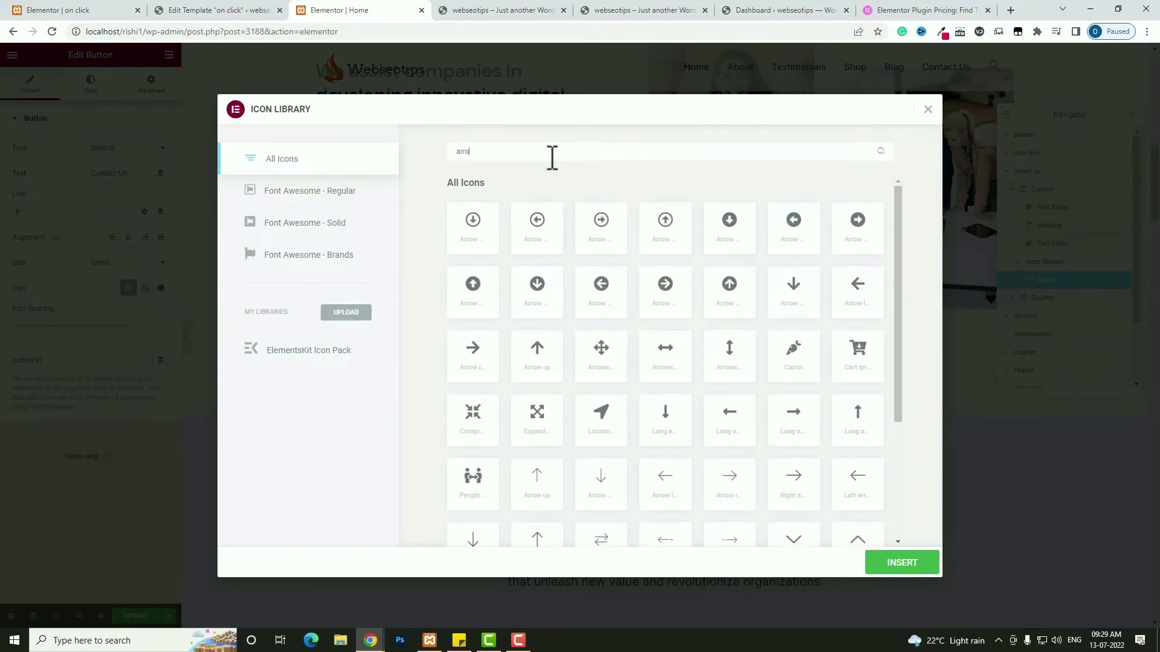
{"action": "left_click", "coordinate": [474, 355]}
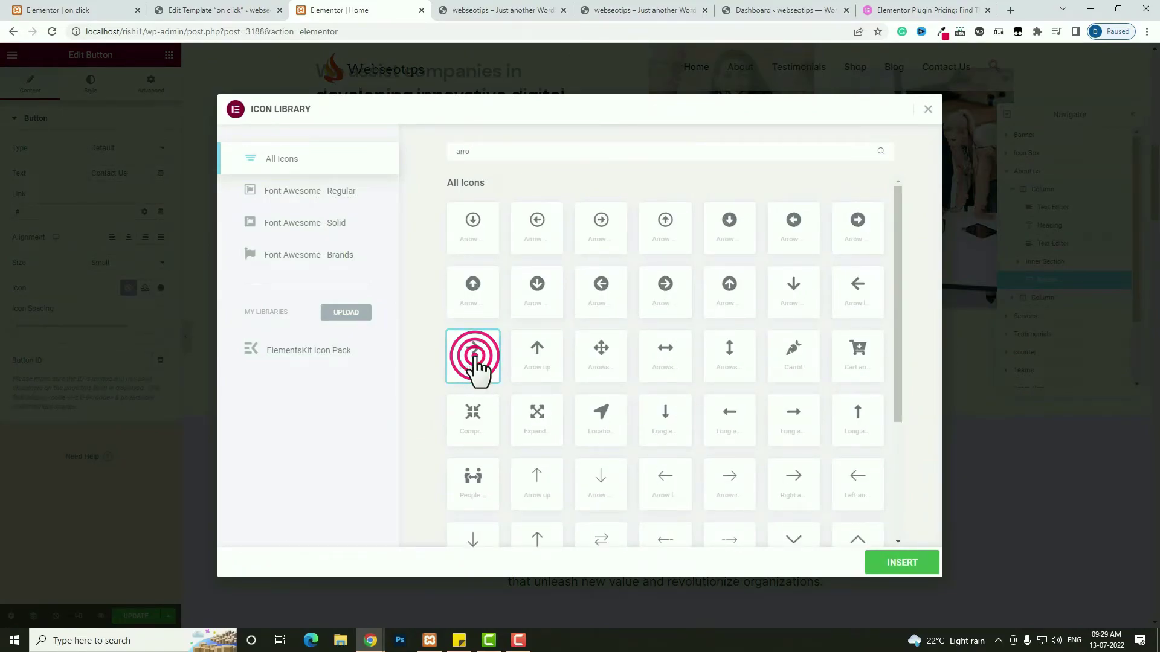
{"action": "left_click", "coordinate": [882, 558]}
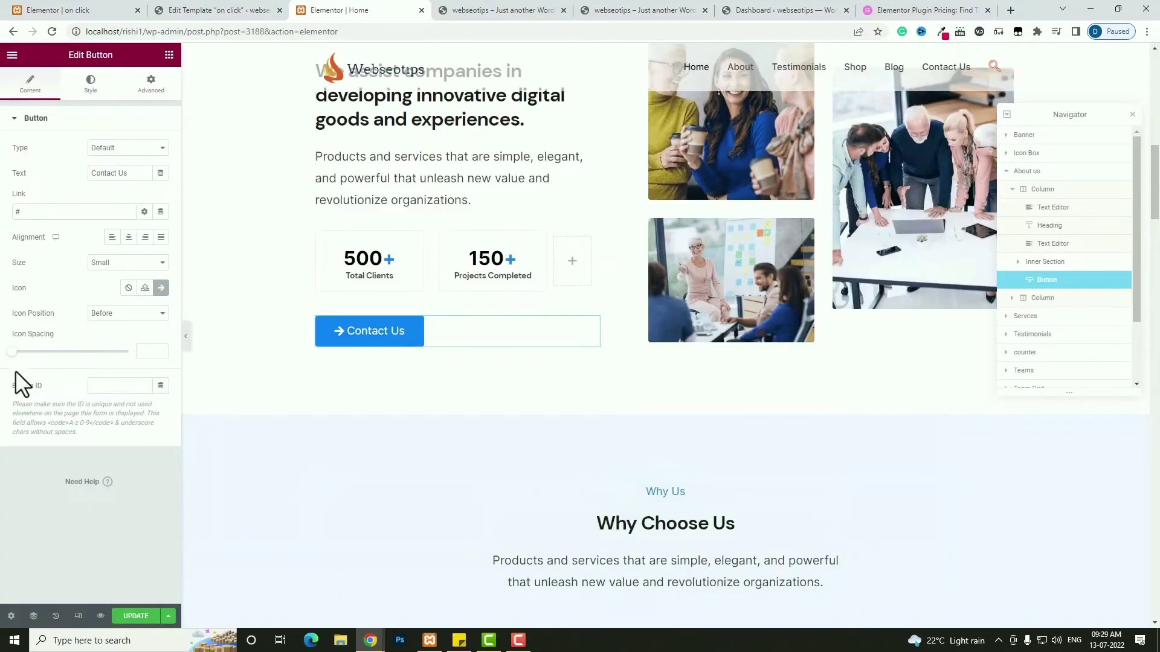
{"action": "left_click", "coordinate": [122, 314]}
{"action": "left_click", "coordinate": [116, 331]}
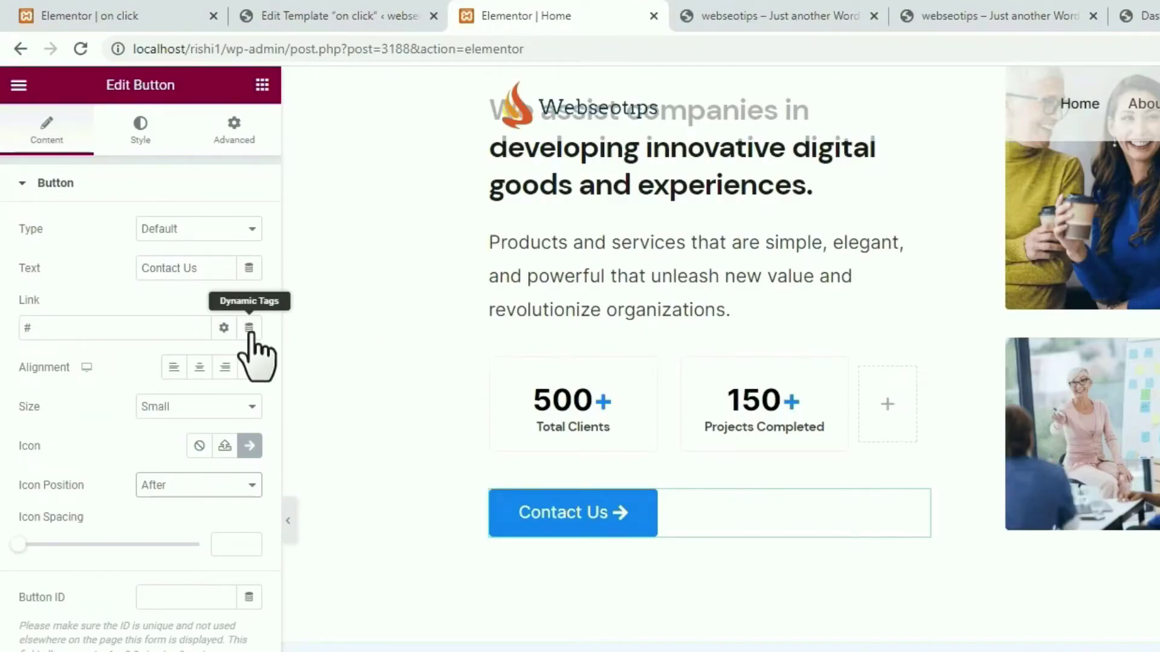
- Set the button link to the Popup dynamic tag with Open Popup targeting 'on click'
{"action": "left_click", "coordinate": [249, 330]}
{"action": "scroll", "coordinate": [211, 444], "scroll_direction": "down", "scroll_amount": 2}
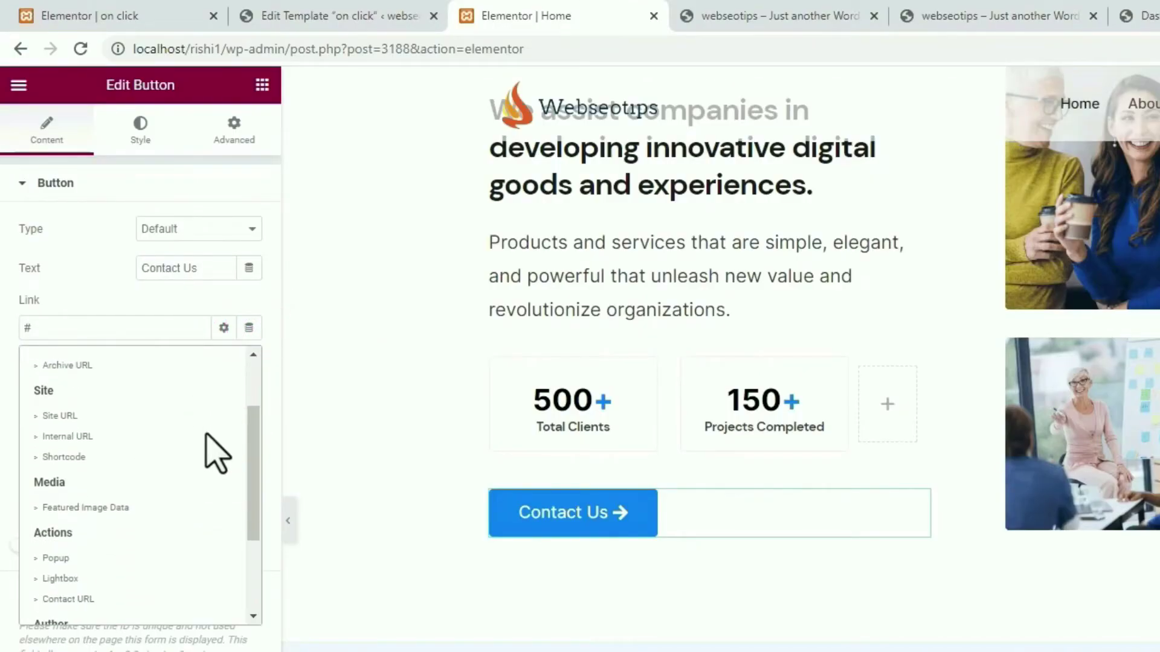
{"action": "scroll", "coordinate": [207, 456], "scroll_direction": "down", "scroll_amount": 2}
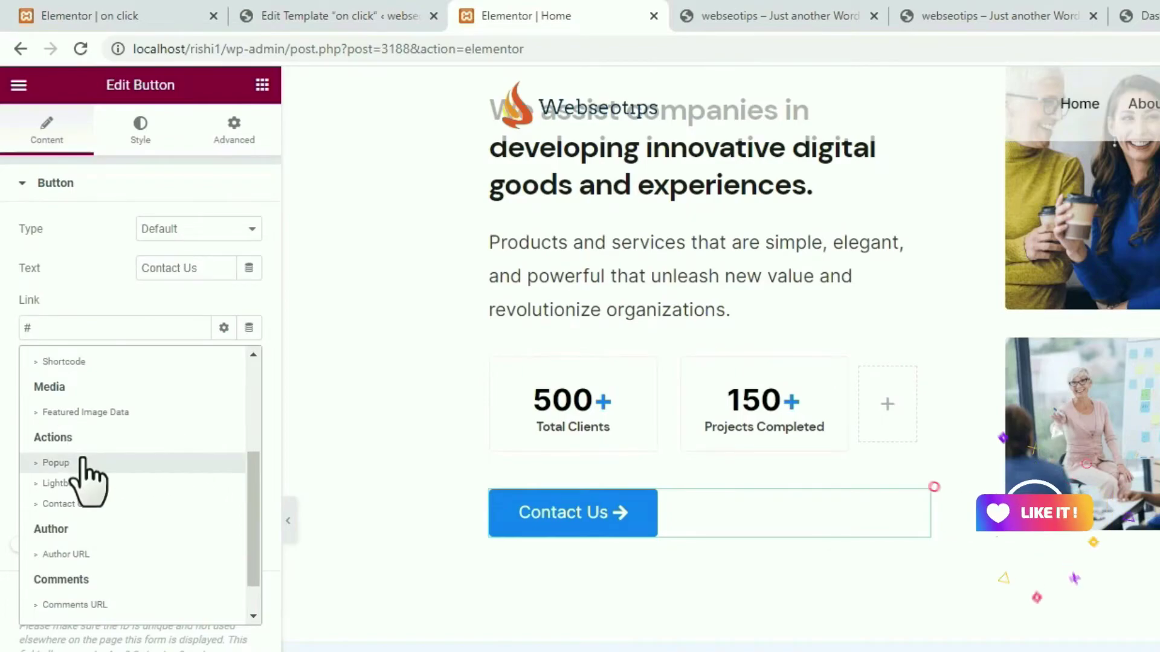
{"action": "left_click", "coordinate": [65, 464]}
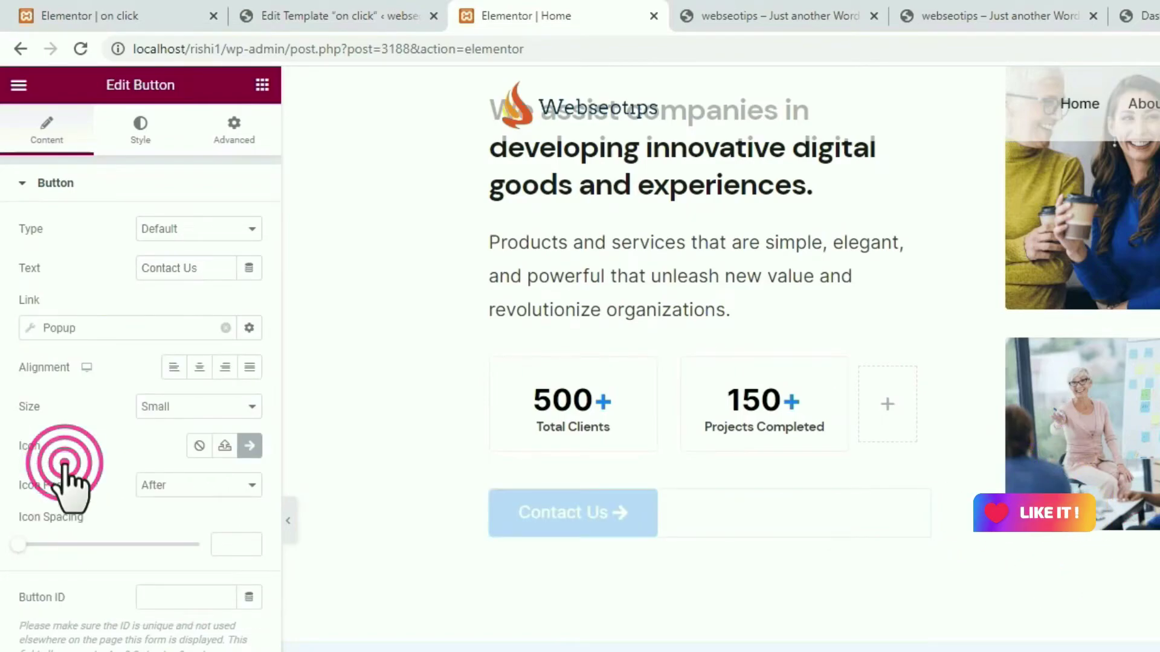
{"action": "left_click", "coordinate": [28, 336]}
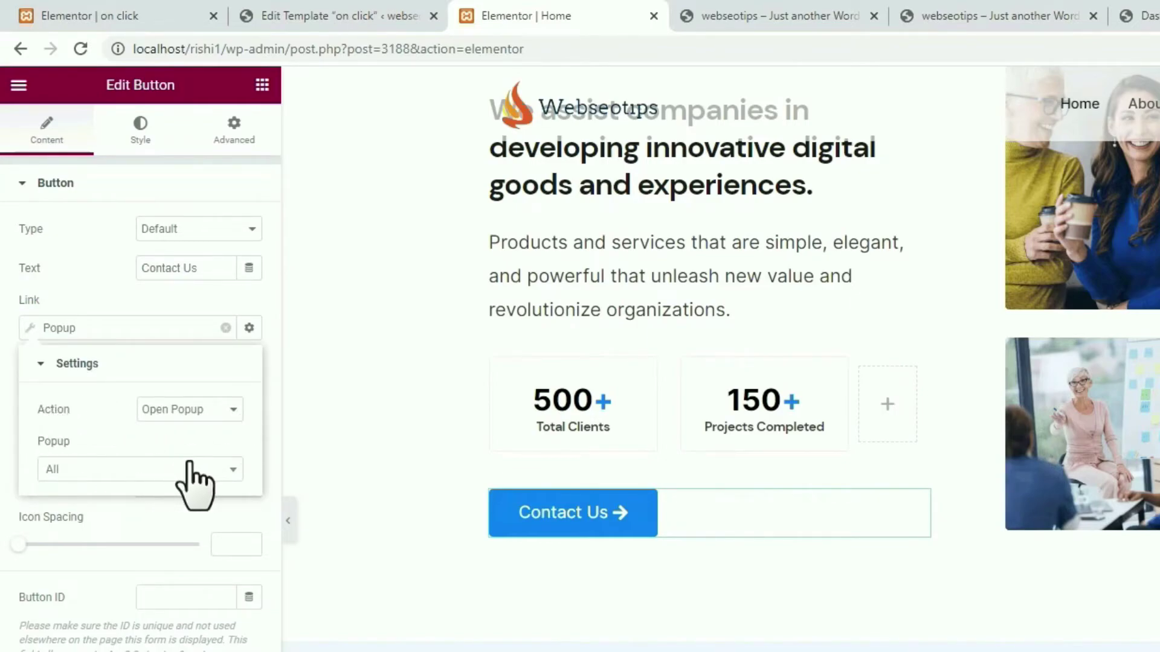
{"action": "left_click", "coordinate": [232, 469]}
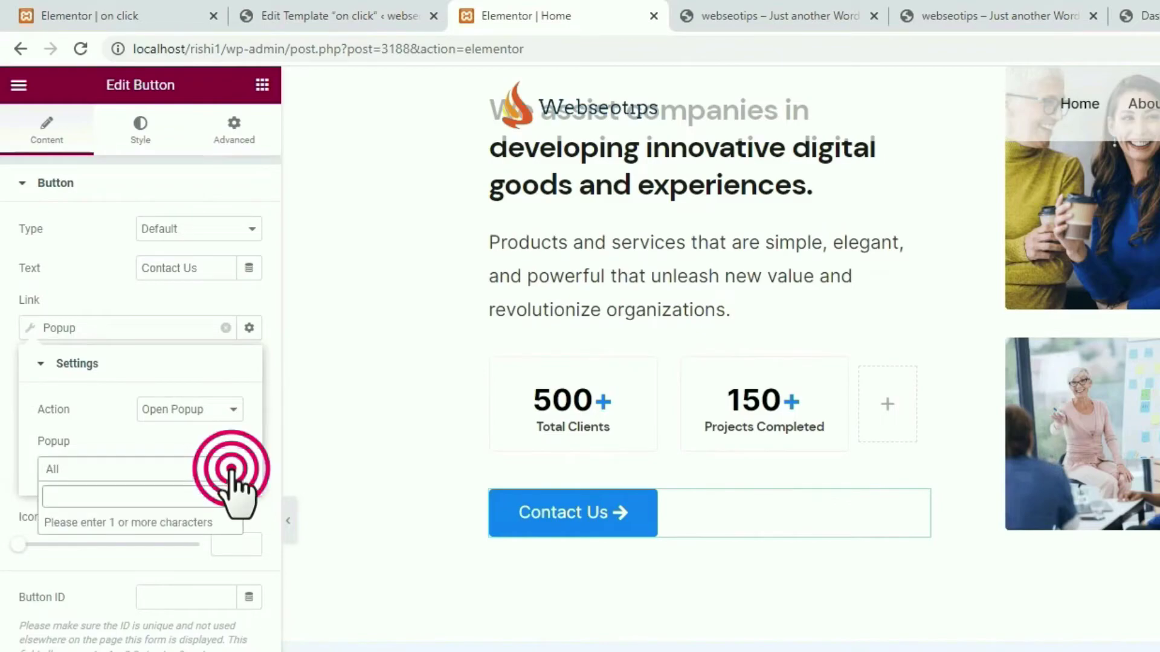
{"action": "left_click", "coordinate": [167, 488]}
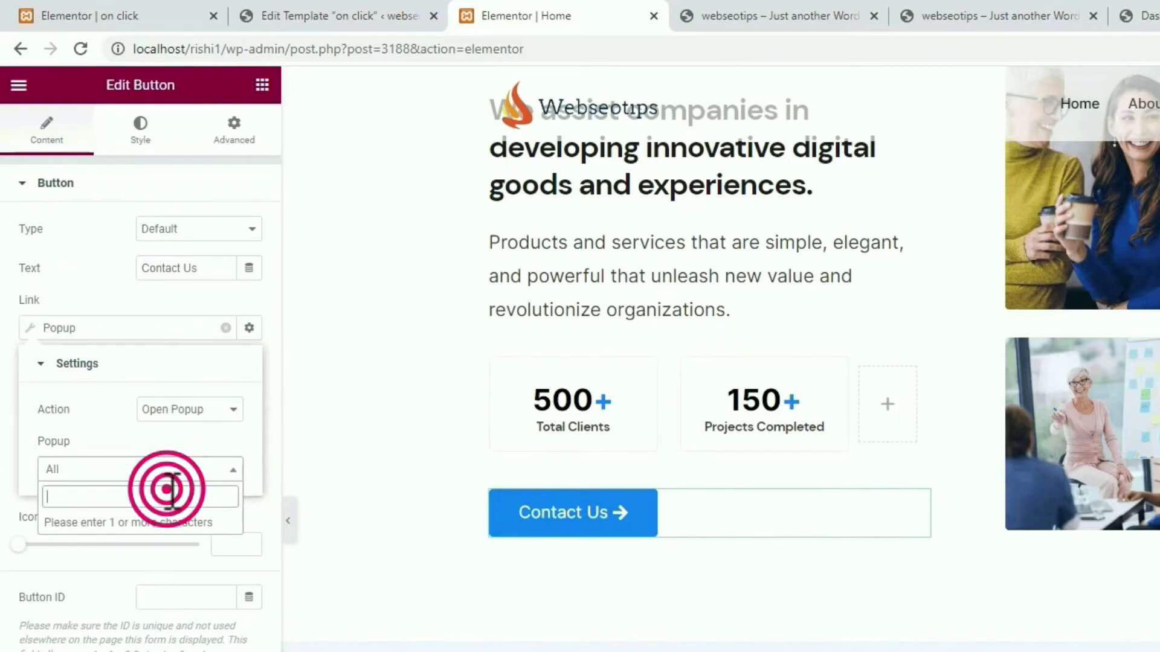
{"action": "type", "text": "on"}
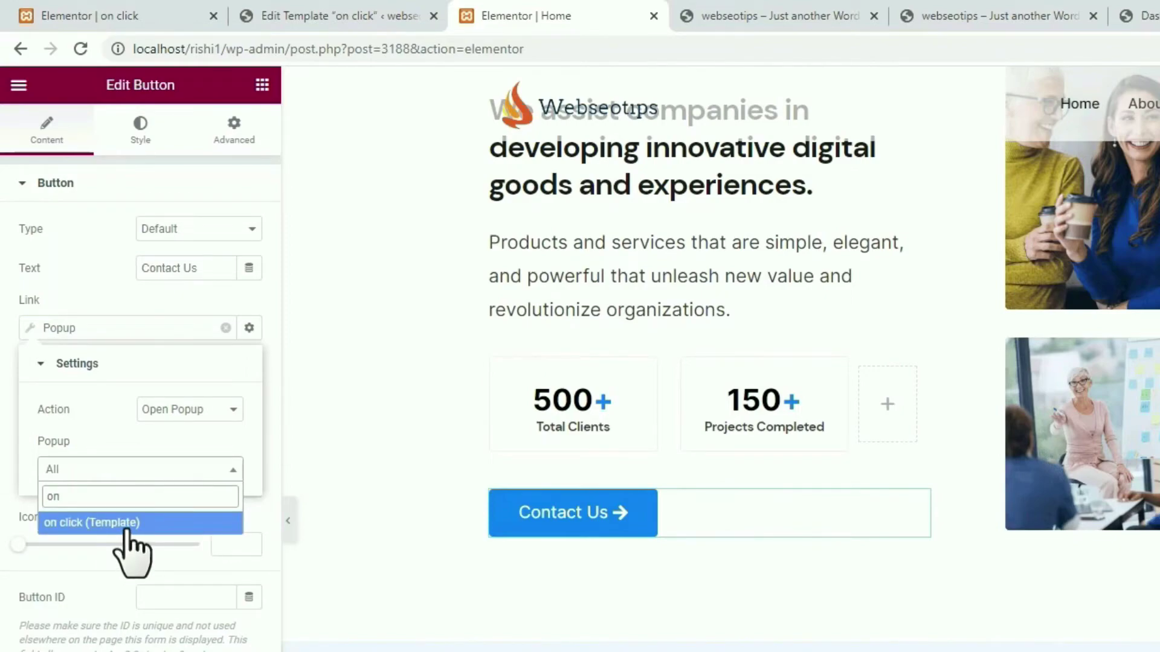
{"action": "left_click", "coordinate": [128, 523]}
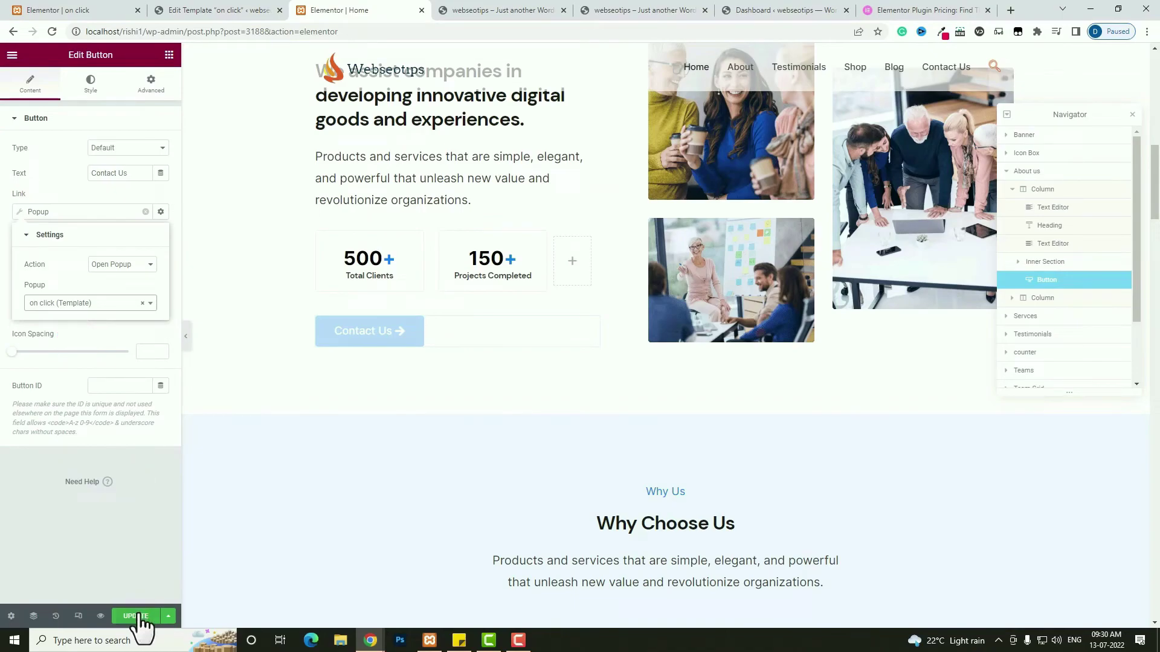
- Update the page, preview it, and click Contact Us to show the contact form popup
{"action": "left_click", "coordinate": [136, 616]}
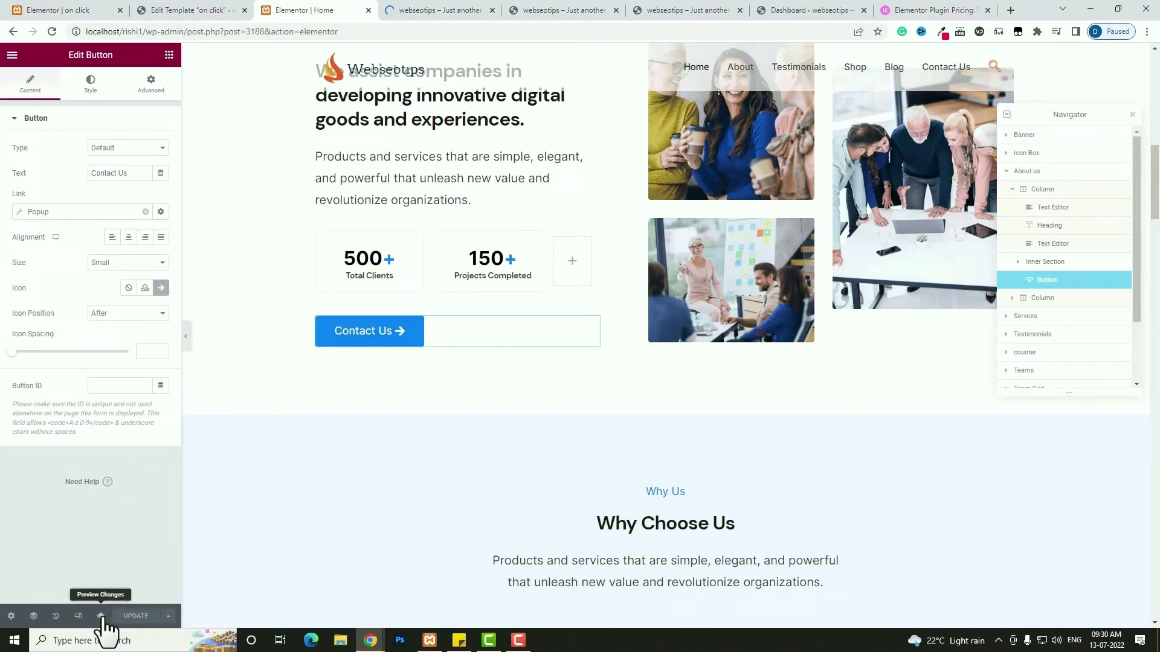
{"action": "left_click", "coordinate": [101, 616]}
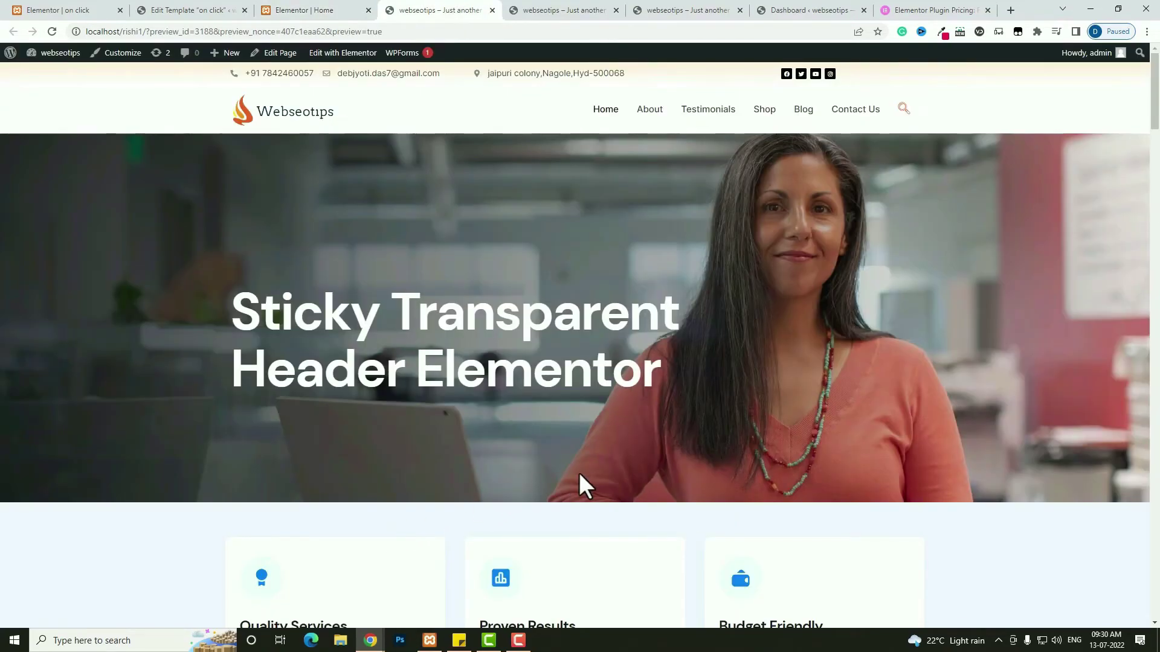
{"action": "scroll", "coordinate": [589, 477], "scroll_direction": "down", "scroll_amount": 10}
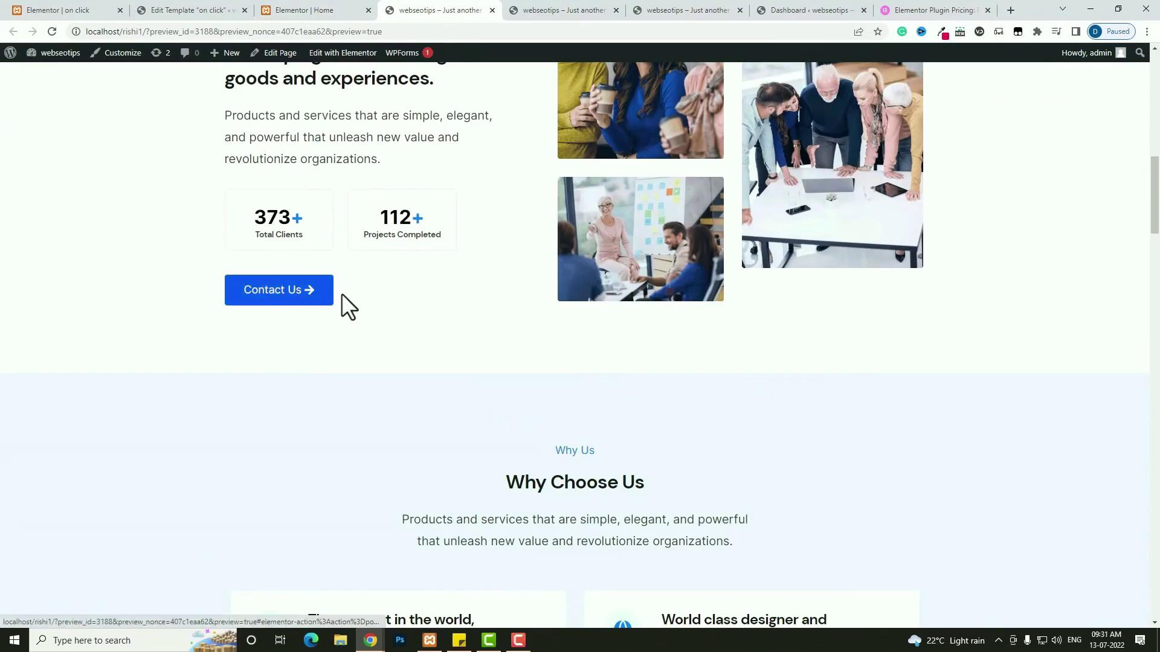
{"action": "left_click", "coordinate": [308, 293]}
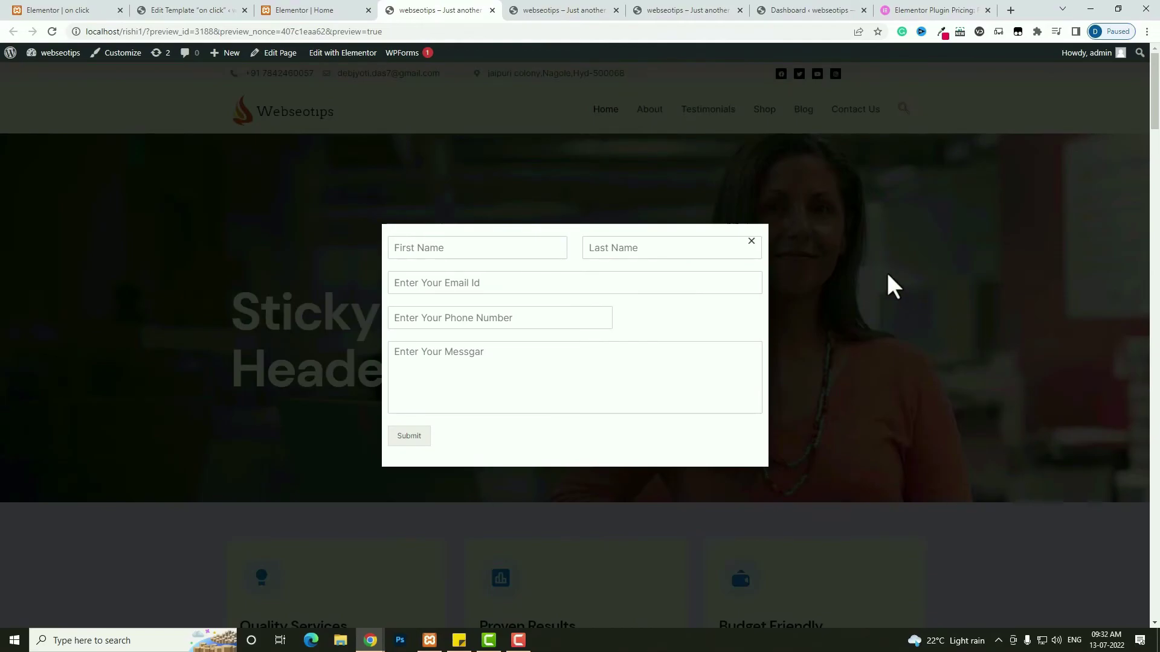
- Open DevTools and emulate the popup on a Samsung Galaxy S20 Ultra, then an iPad Air
{"action": "right_click", "coordinate": [886, 270]}
{"action": "left_click", "coordinate": [944, 497]}
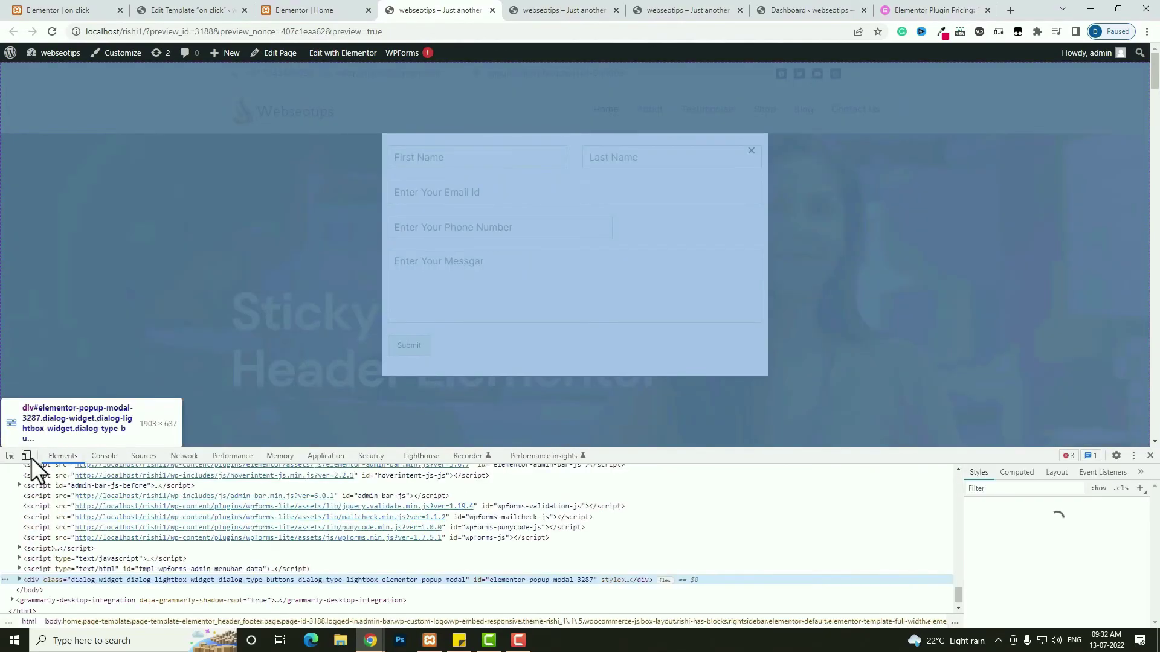
{"action": "left_click", "coordinate": [26, 456]}
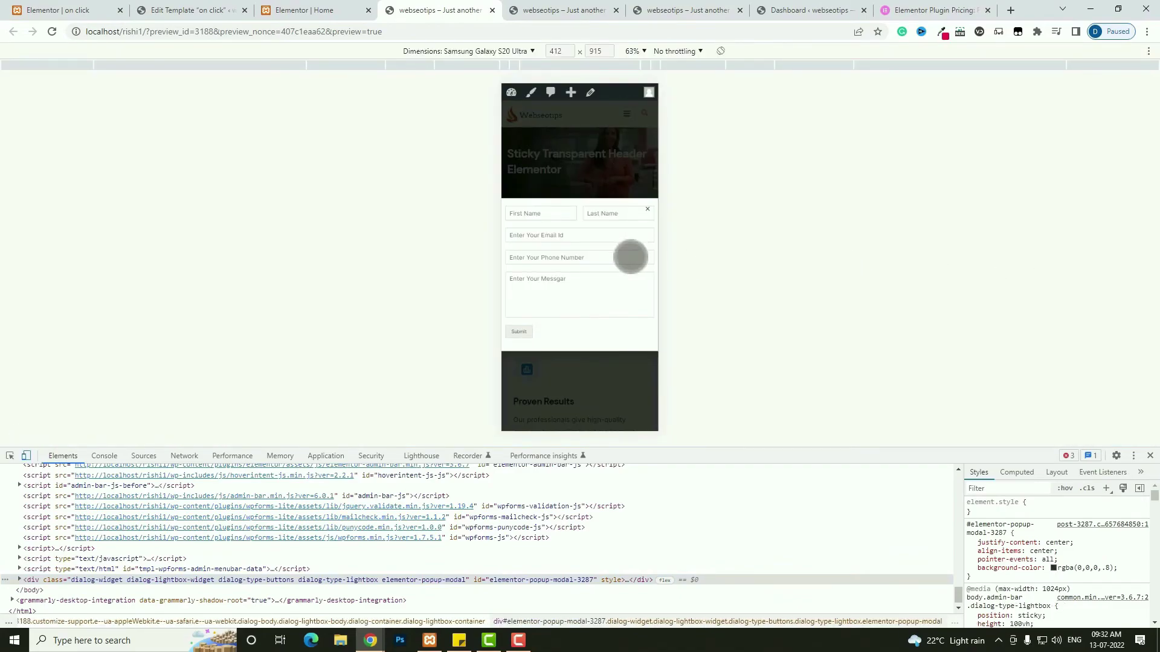
{"action": "scroll", "coordinate": [570, 290], "scroll_direction": "down", "scroll_amount": 3}
{"action": "scroll", "coordinate": [571, 287], "scroll_direction": "up", "scroll_amount": 3}
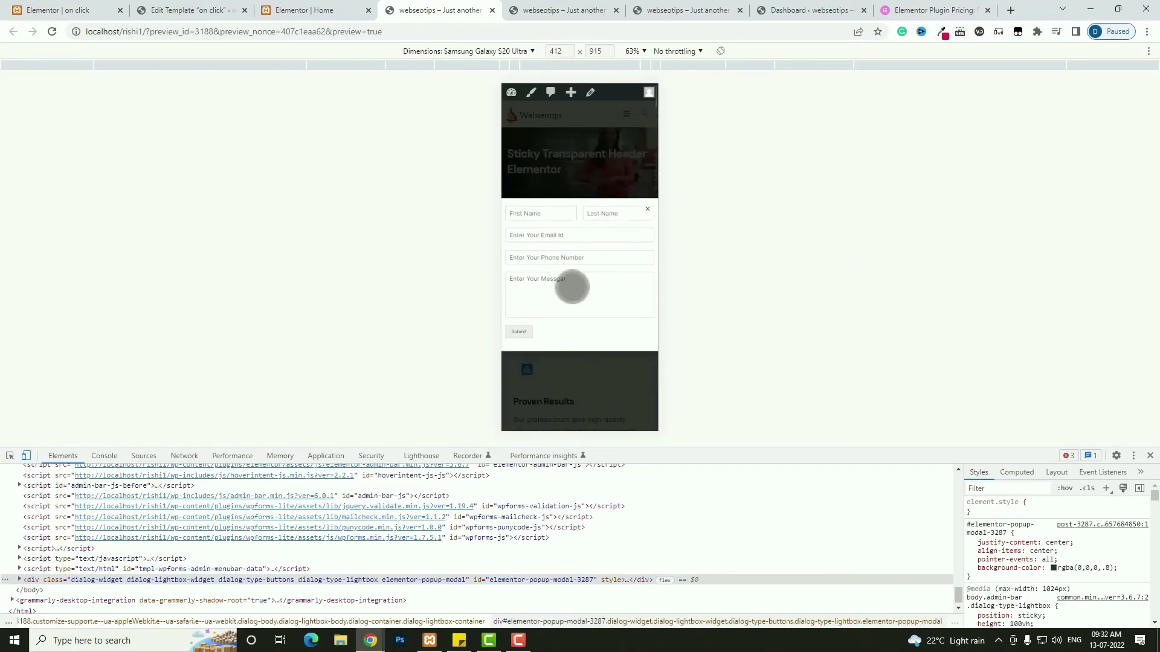
{"action": "left_click", "coordinate": [488, 51]}
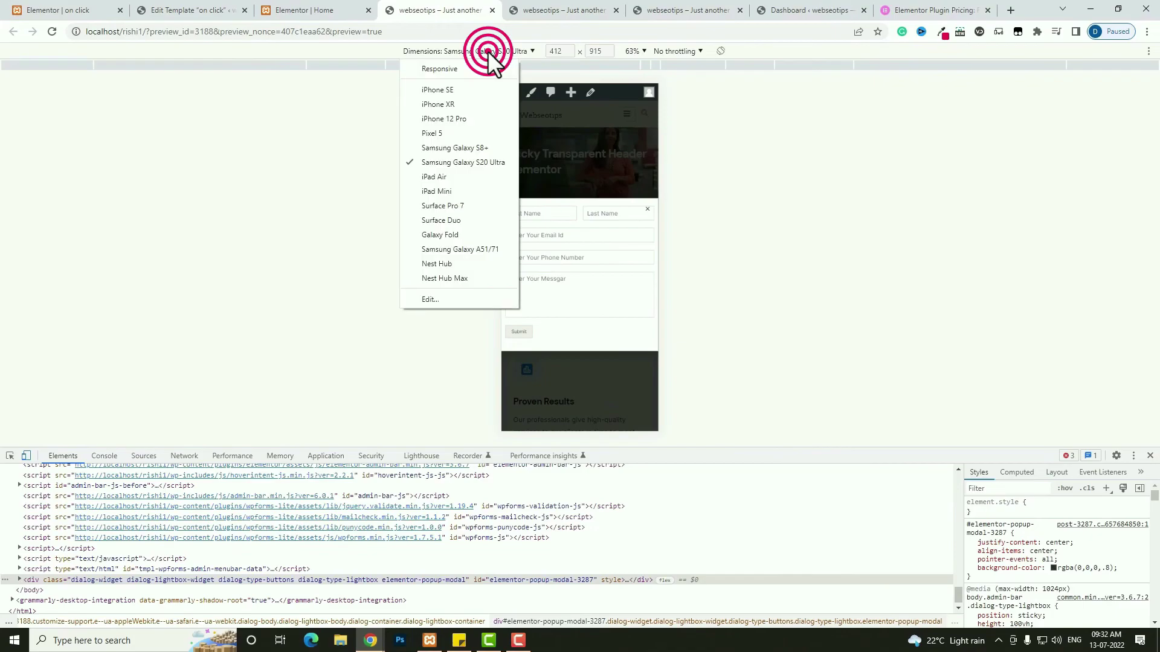
{"action": "left_click", "coordinate": [434, 177]}
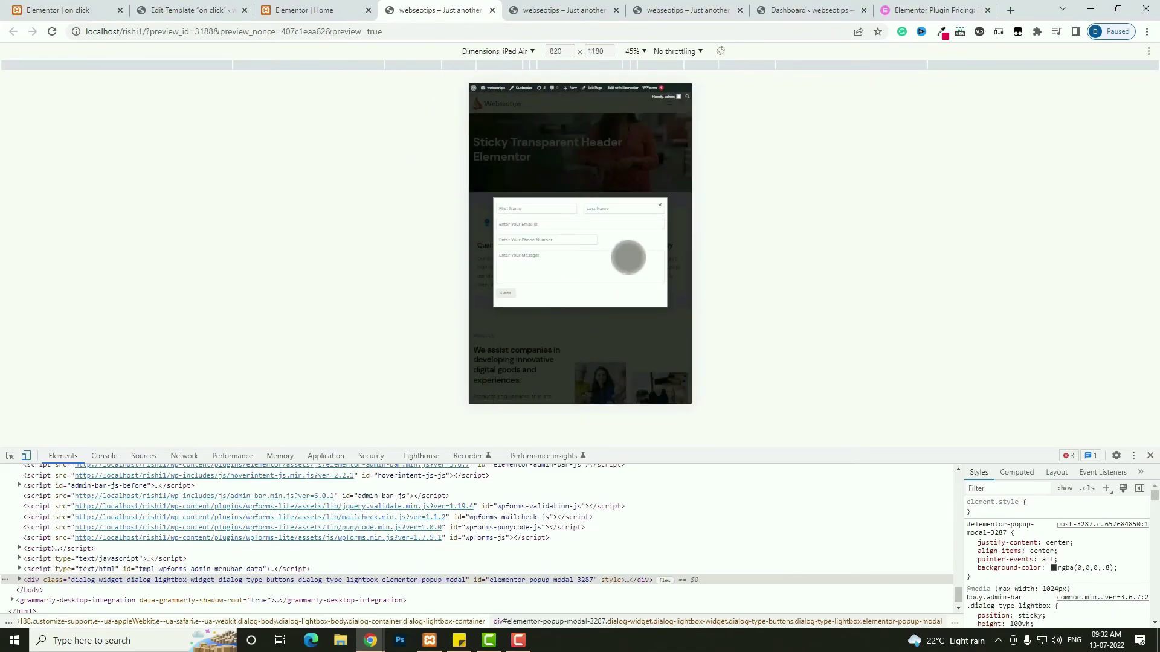